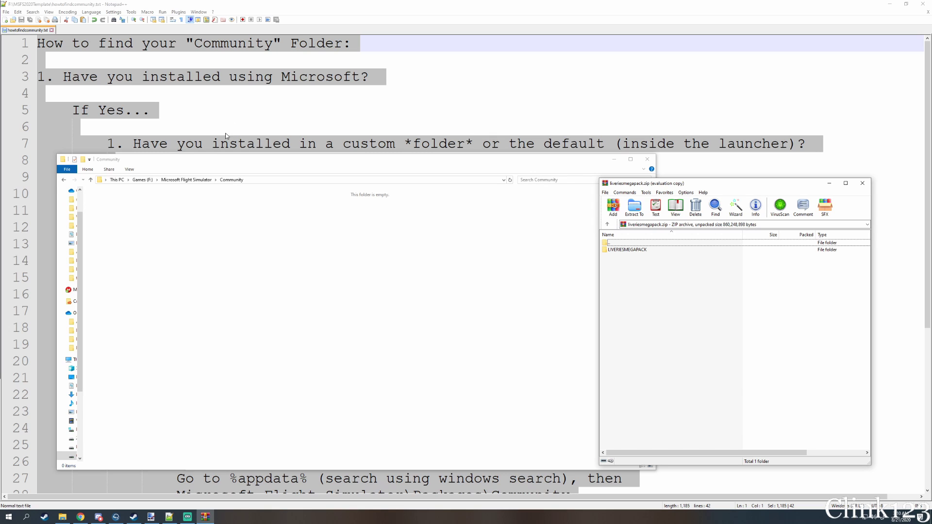
# Show the full path of the open Community folder as editable text in File Explorer
pyautogui.moveTo(246, 166); pyautogui.dragTo(244, 166)
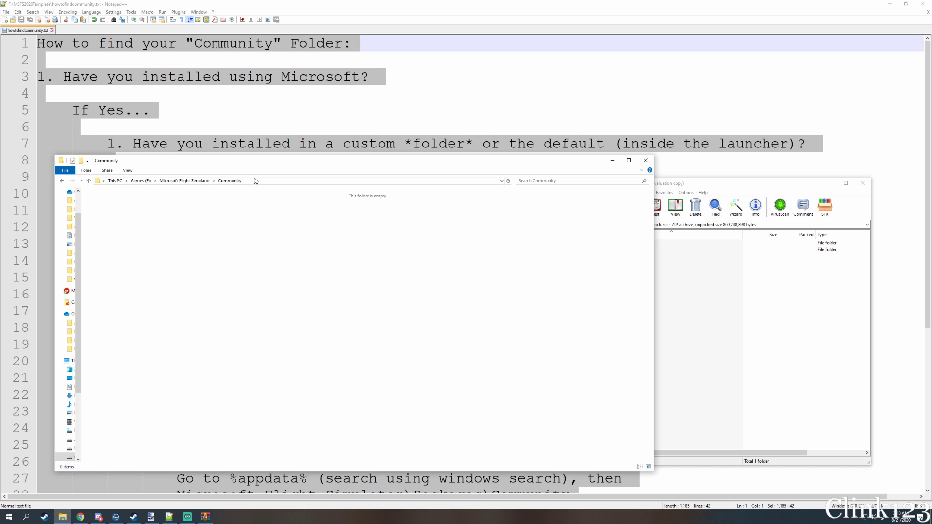
pyautogui.click(257, 182)
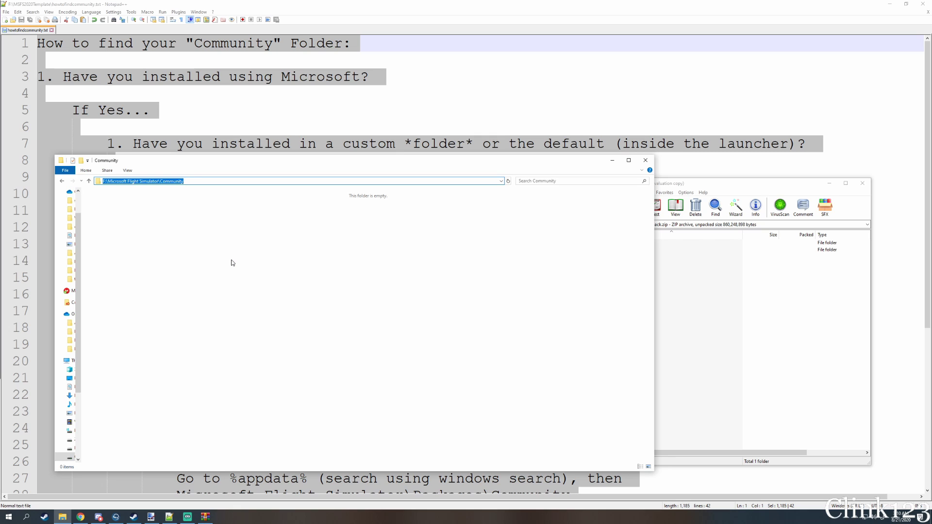
pyautogui.click(267, 181)
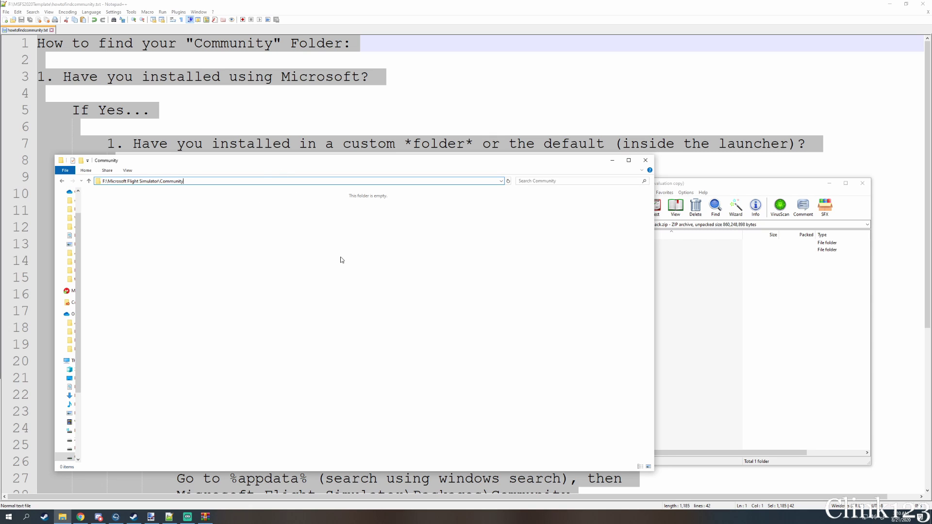
# Switch to the howtofindcommunity.txt notes and review how to find the Community folder for a Microsoft installation in a custom folder
pyautogui.click(301, 115)
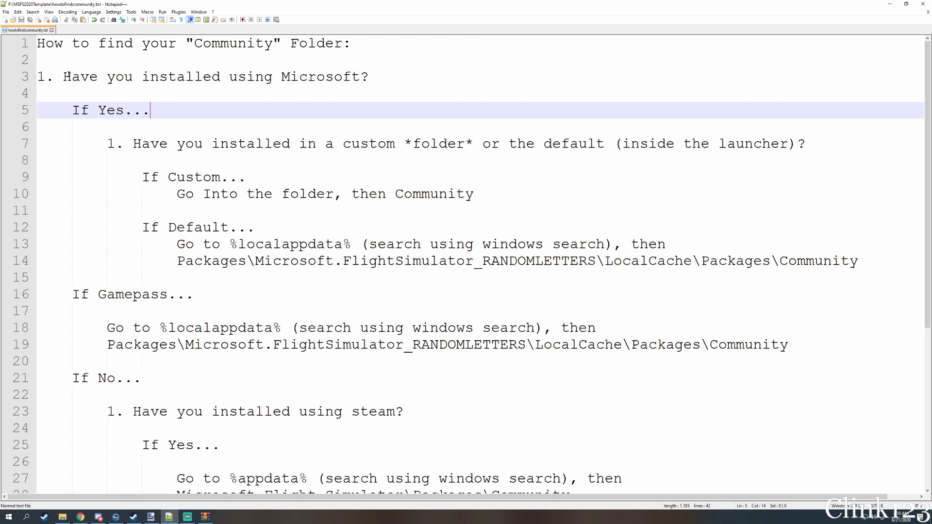
pyautogui.moveTo(64, 76); pyautogui.dragTo(379, 78)
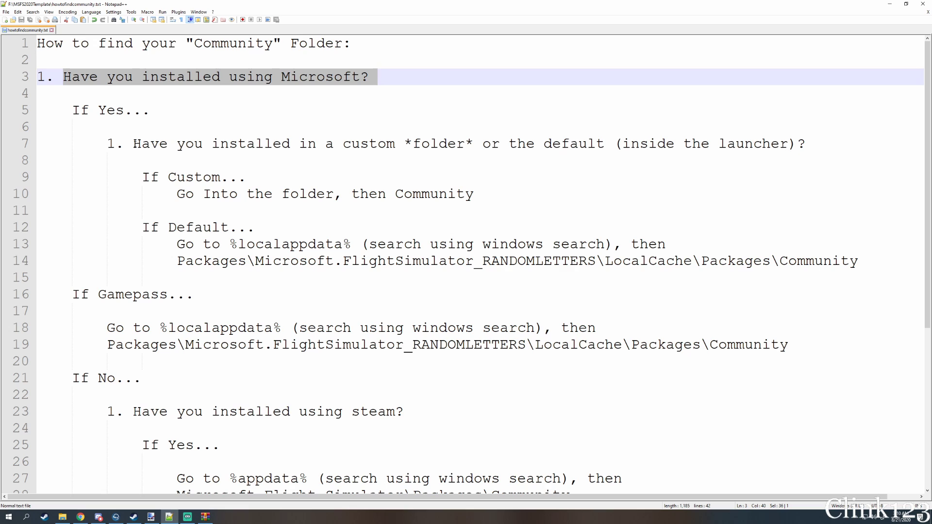
pyautogui.moveTo(133, 144); pyautogui.dragTo(474, 144)
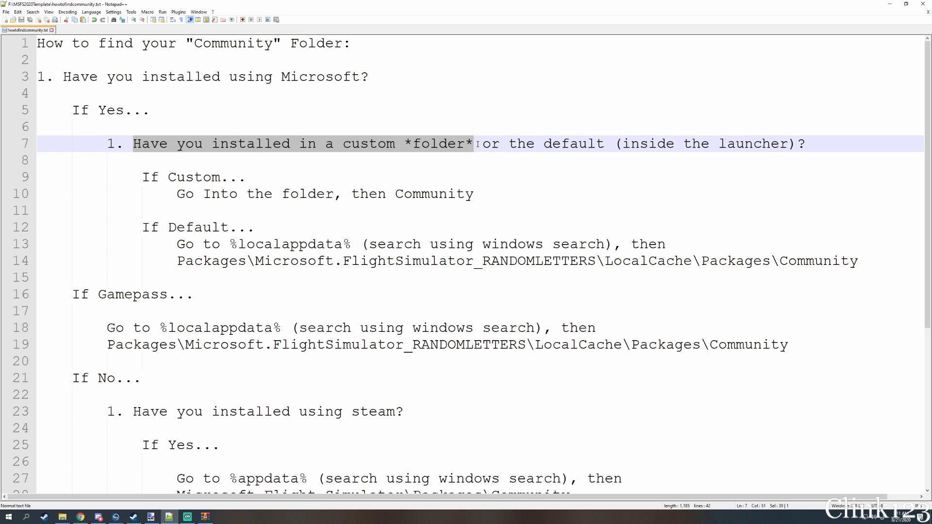
pyautogui.click(478, 144)
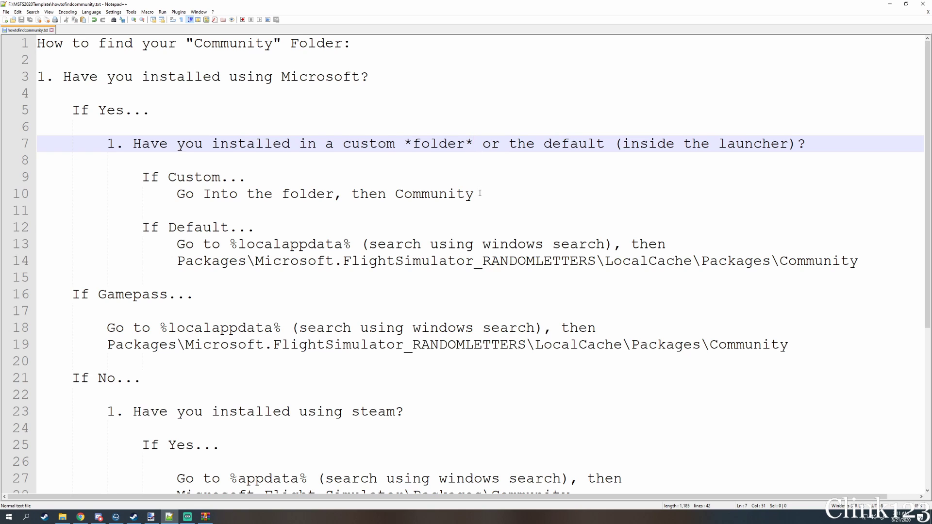
pyautogui.moveTo(480, 194); pyautogui.dragTo(176, 194)
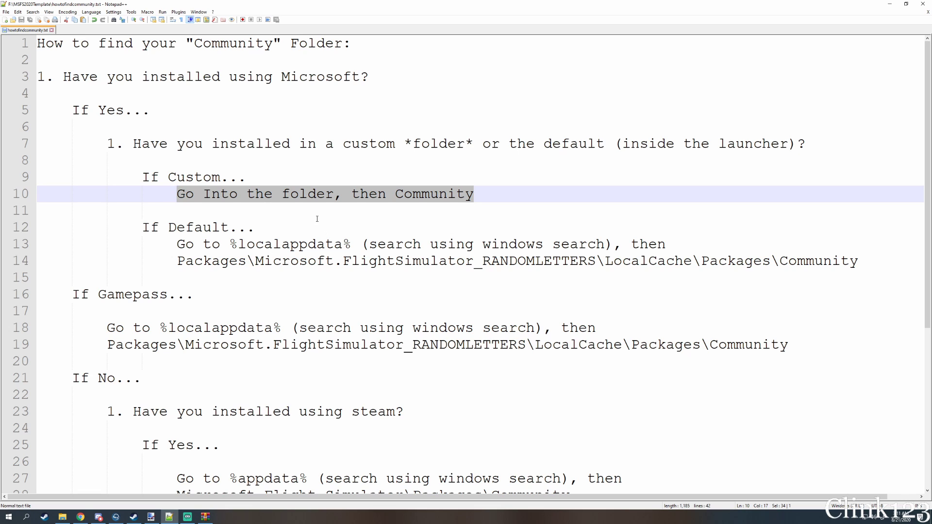
pyautogui.doubleClick(408, 194)
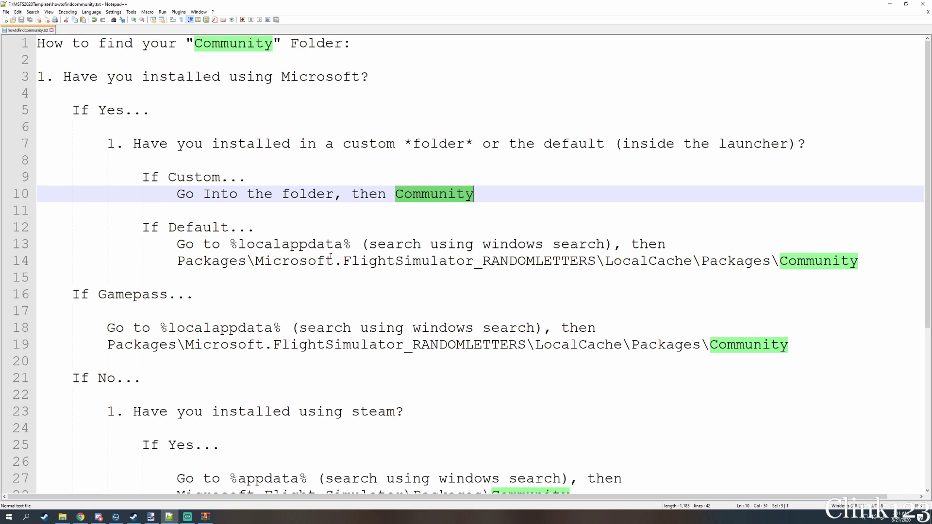
pyautogui.click(291, 214)
pyautogui.doubleClick(407, 194)
pyautogui.click(302, 229)
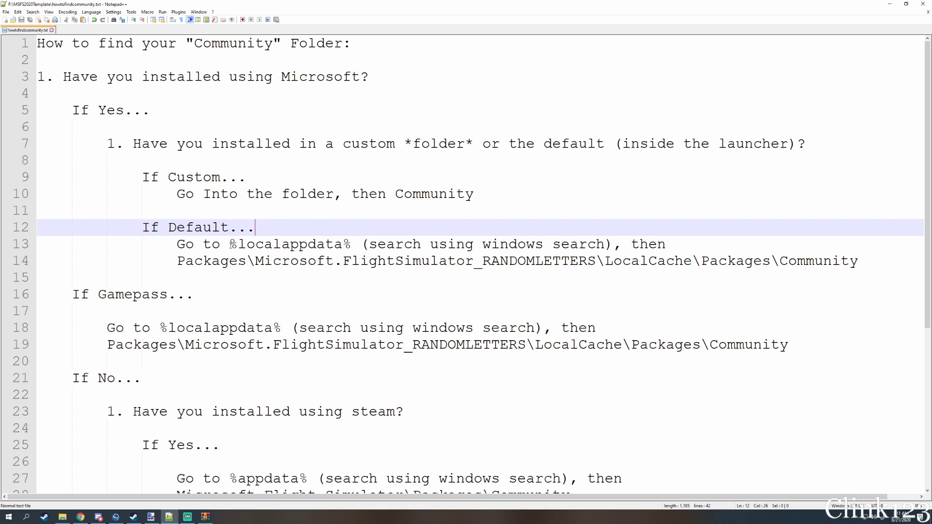
# Review the %localappdata% route to the Community folder for default Microsoft and Gamepass installations, highlighting each part of the path
pyautogui.moveTo(230, 244); pyautogui.dragTo(353, 243)
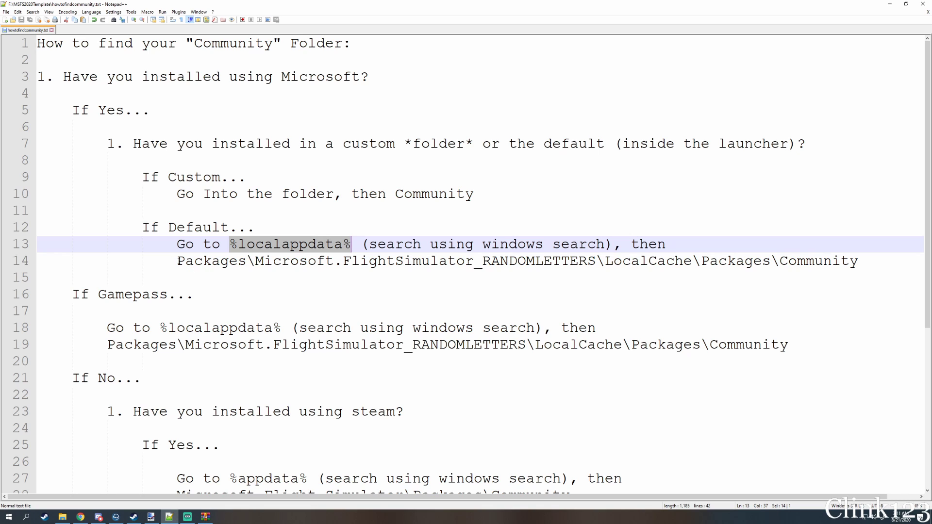
pyautogui.moveTo(177, 261); pyautogui.dragTo(246, 261)
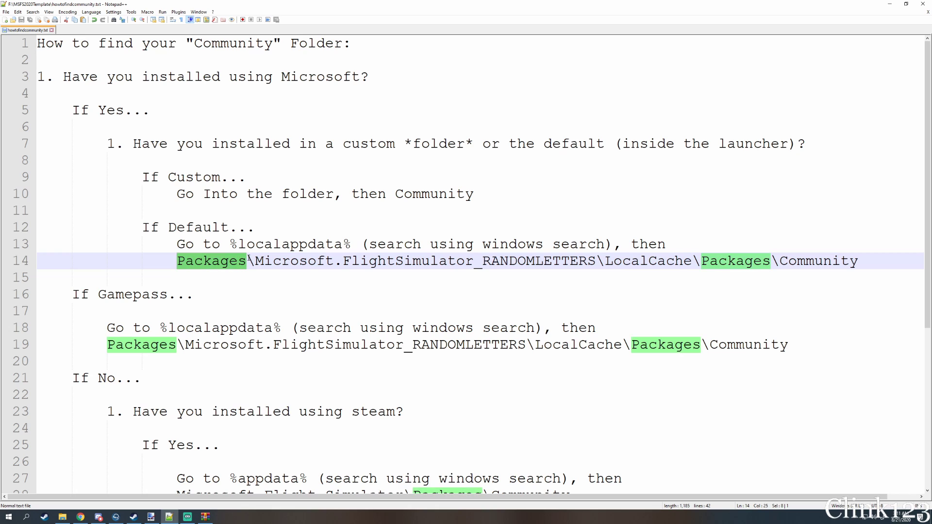
pyautogui.click(246, 290)
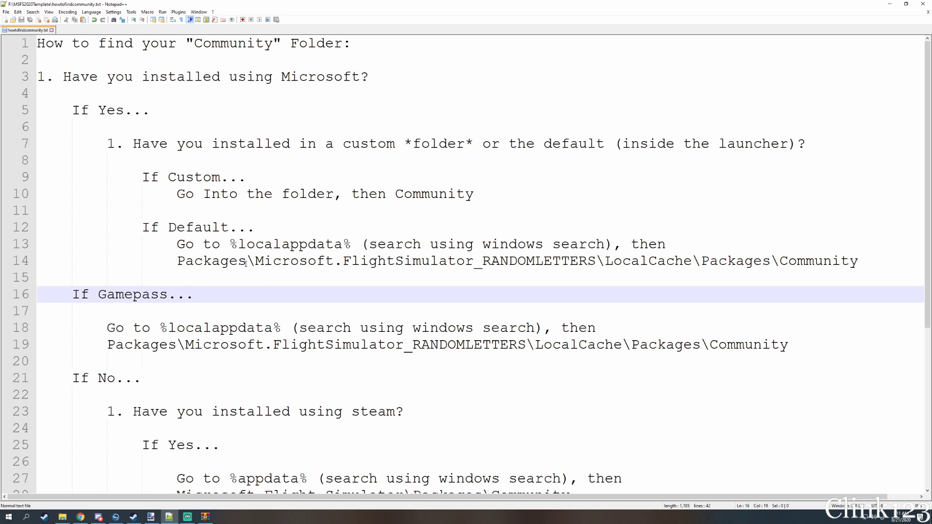
pyautogui.moveTo(252, 260); pyautogui.dragTo(476, 260)
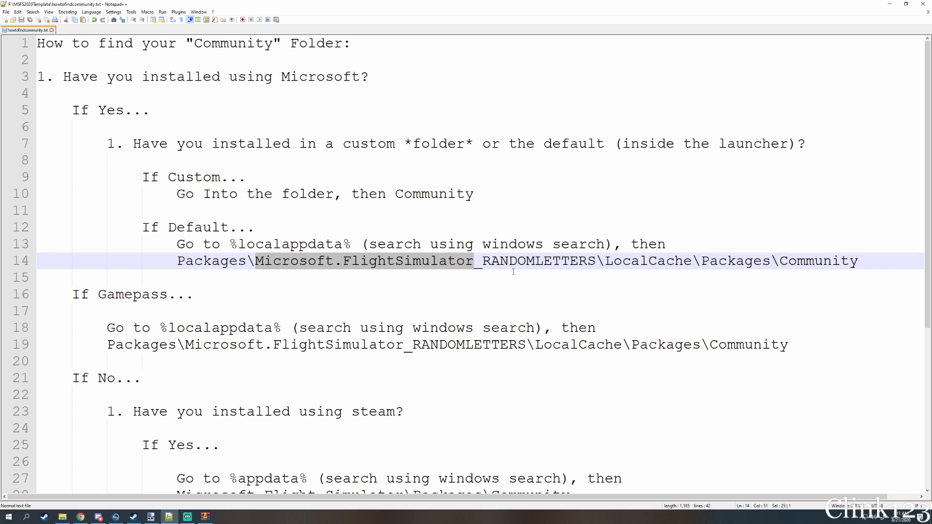
pyautogui.click(479, 265)
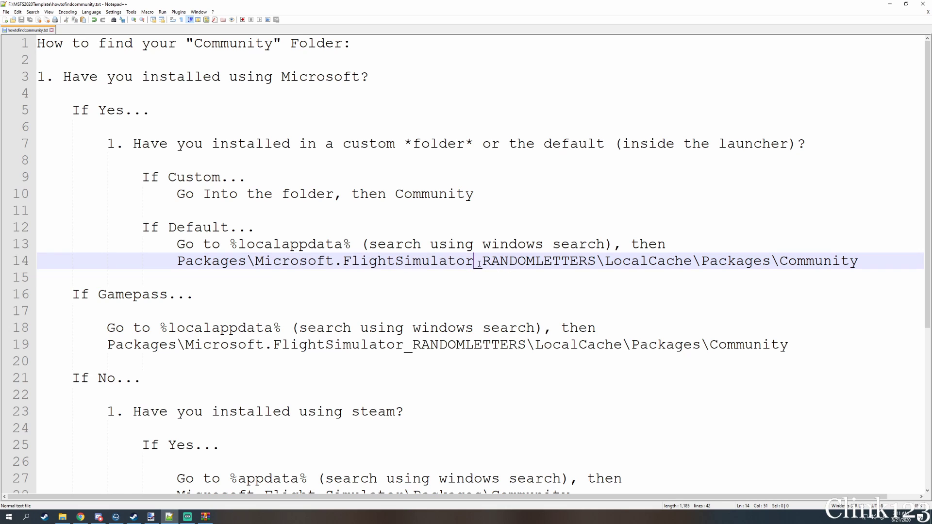
pyautogui.moveTo(479, 264); pyautogui.dragTo(859, 262)
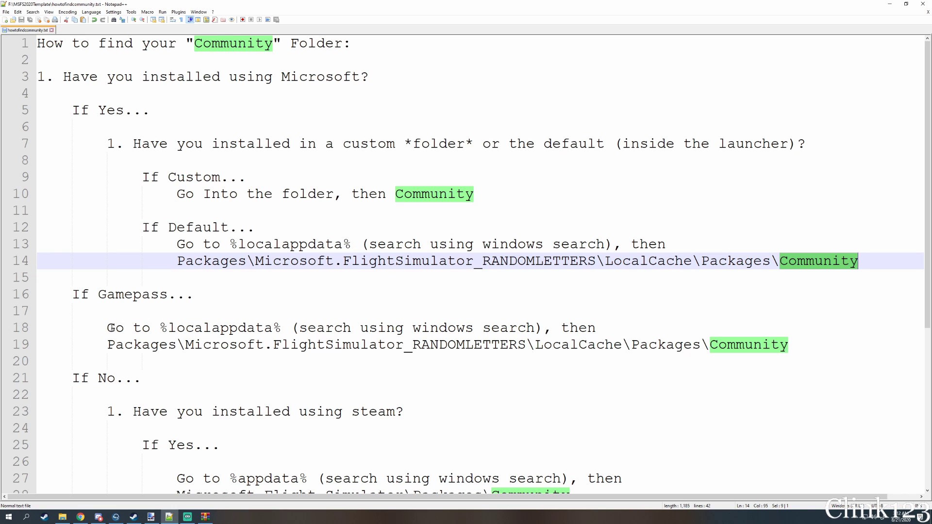
pyautogui.moveTo(107, 328); pyautogui.dragTo(789, 344)
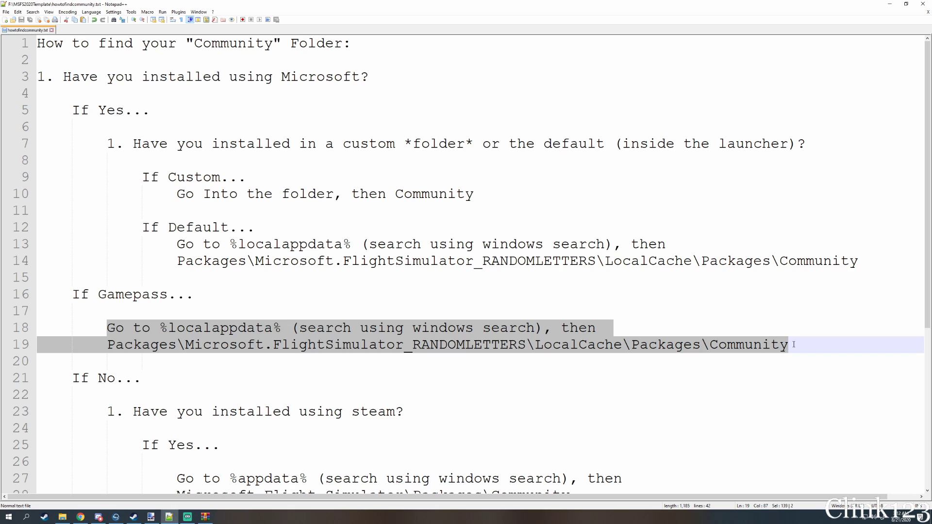
pyautogui.click(593, 290)
pyautogui.click(256, 227)
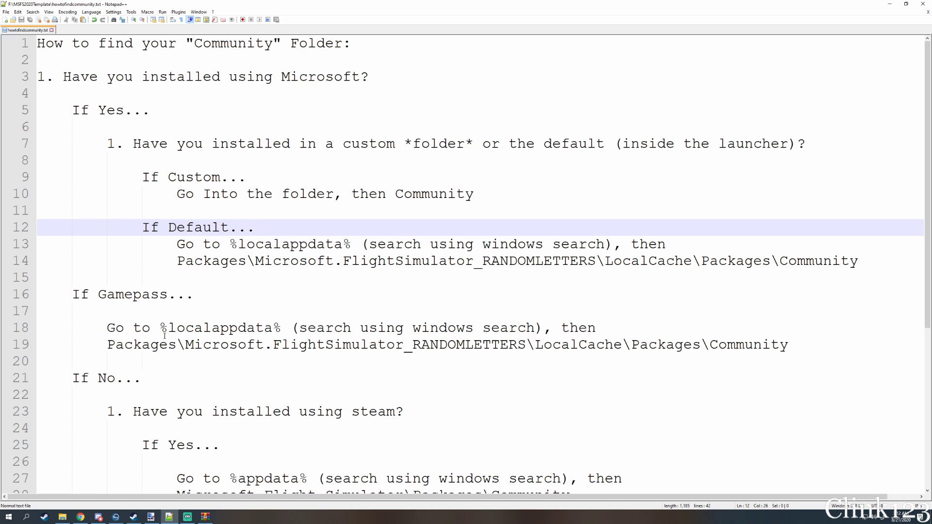
# Review the Steam installation section, covering the %appdata% route to the Community folder and the first alternate method
pyautogui.scroll(-4, 291, 283)
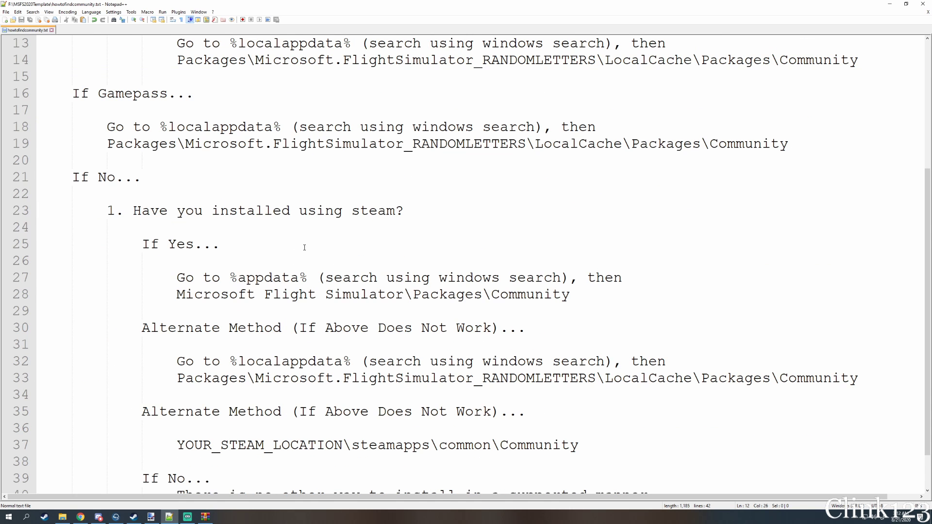
pyautogui.scroll(4, 305, 248)
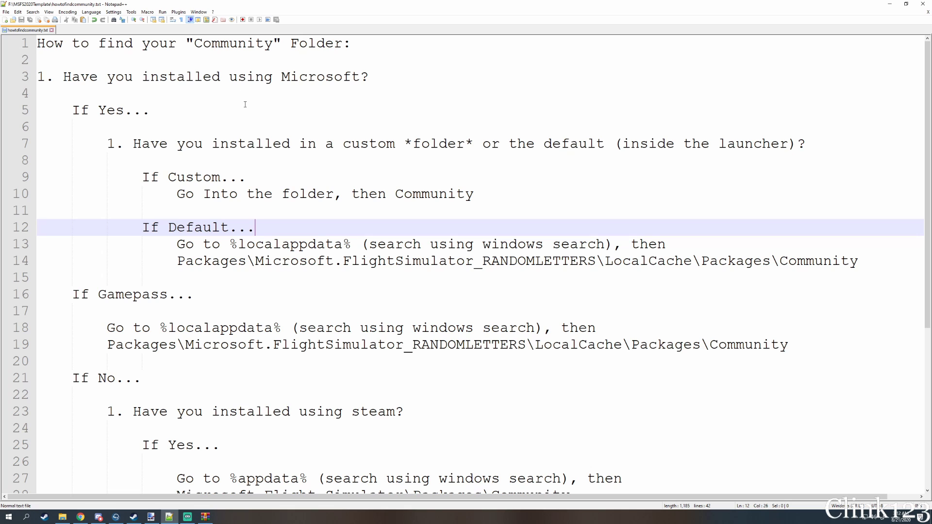
pyautogui.scroll(-5, 208, 277)
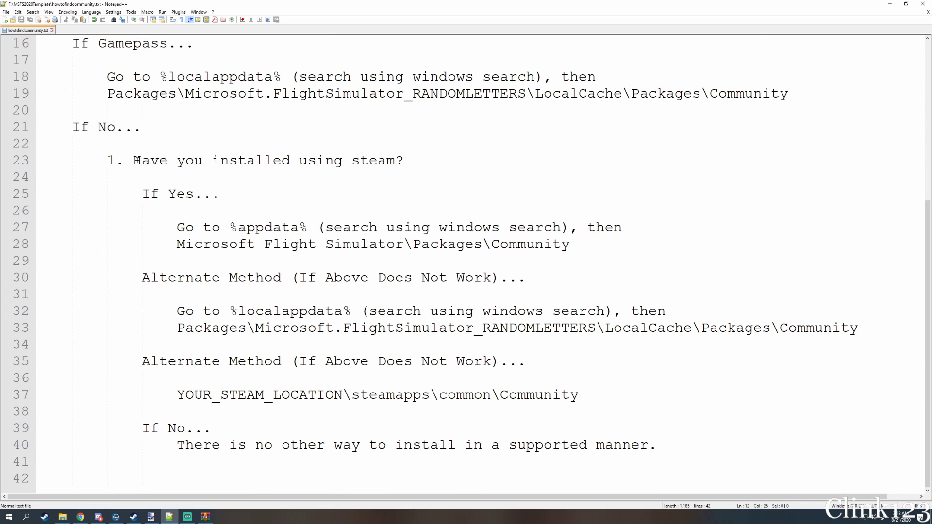
pyautogui.moveTo(135, 161); pyautogui.dragTo(415, 158)
pyautogui.click(415, 158)
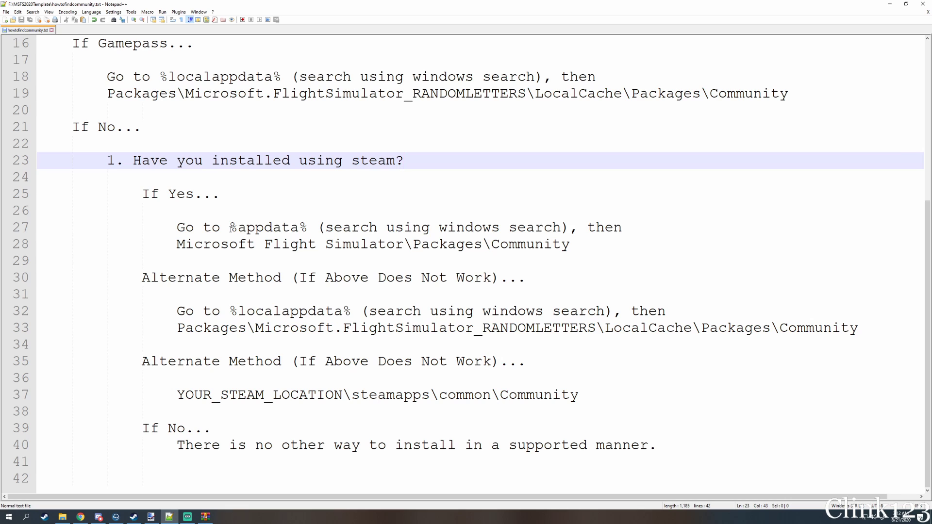
pyautogui.moveTo(231, 229); pyautogui.dragTo(308, 228)
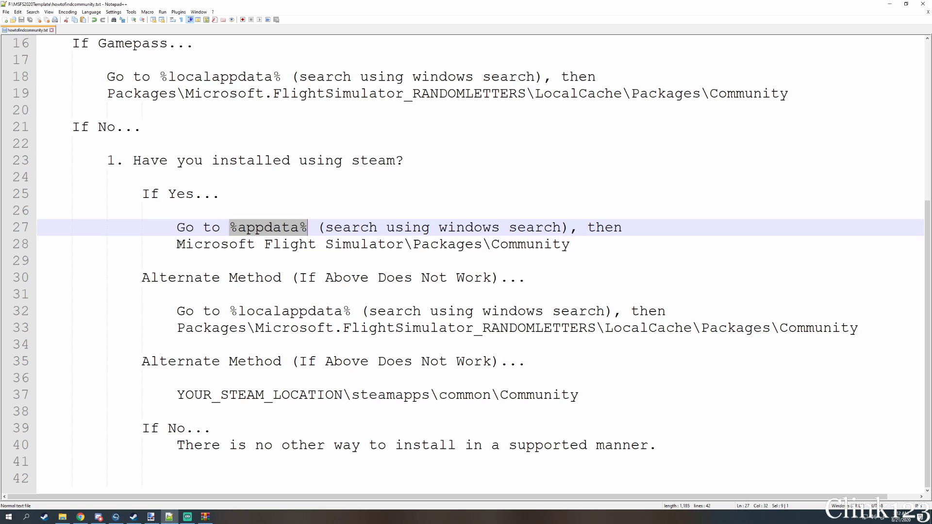
pyautogui.moveTo(176, 244); pyautogui.dragTo(576, 245)
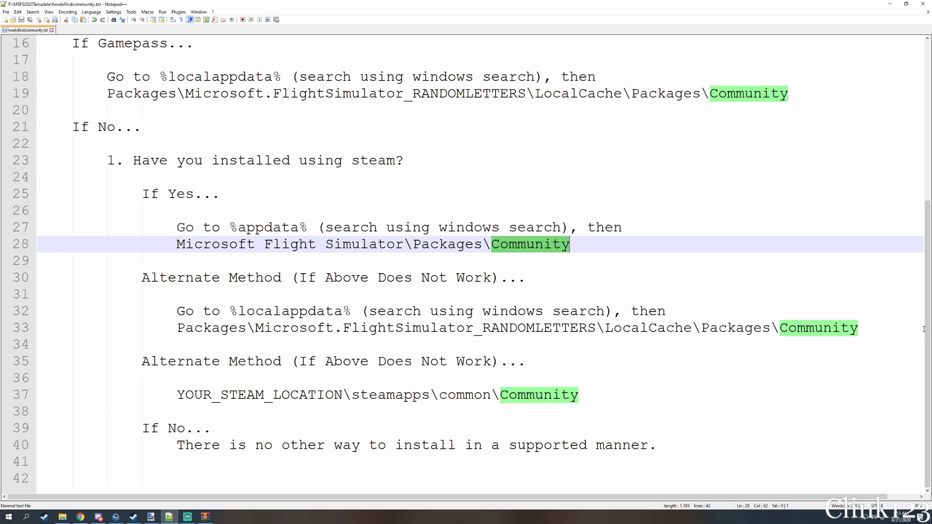
pyautogui.click(882, 326)
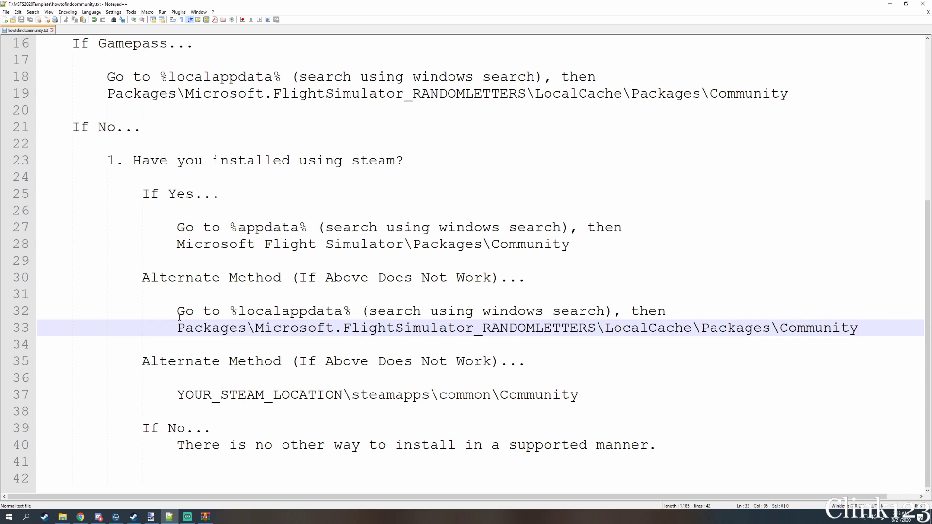
pyautogui.moveTo(176, 227); pyautogui.dragTo(581, 242)
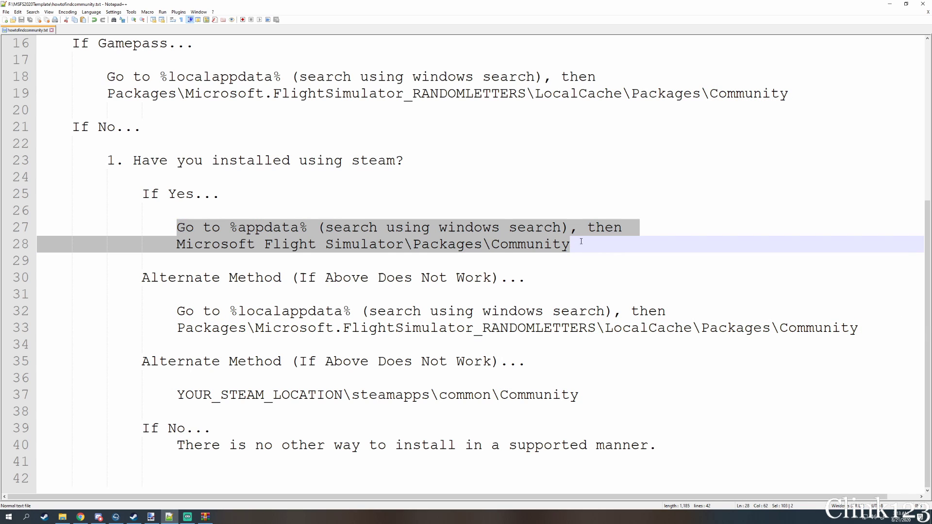
pyautogui.click(377, 227)
pyautogui.click(257, 350)
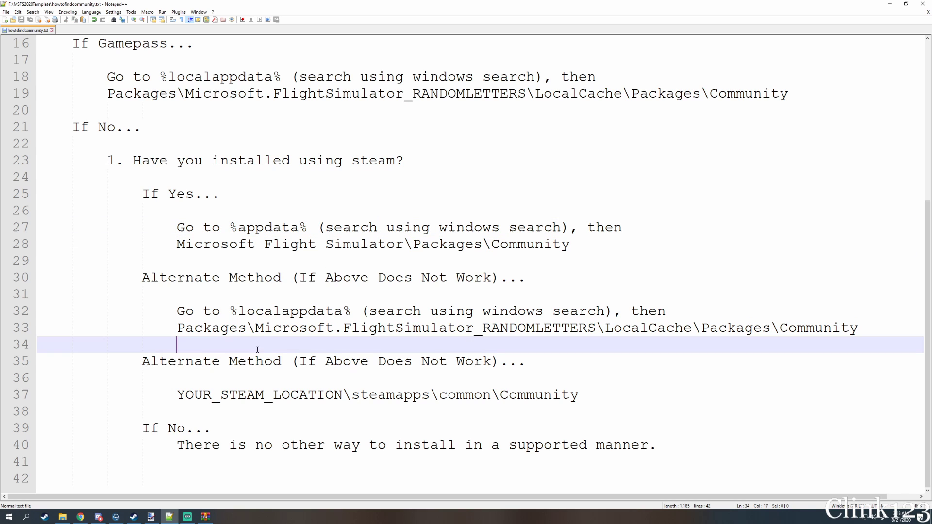
pyautogui.click(272, 324)
# Examine the last alternate Steam path, YOUR_STEAM_LOCATION\steamapps\common\Community, and the closing "If No..." note
pyautogui.moveTo(177, 394); pyautogui.dragTo(430, 396)
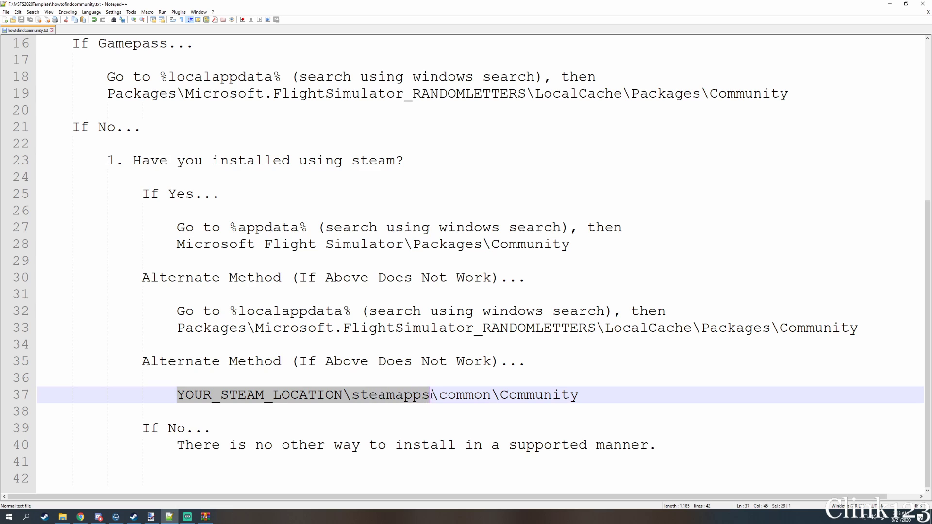
pyautogui.doubleClick(411, 399)
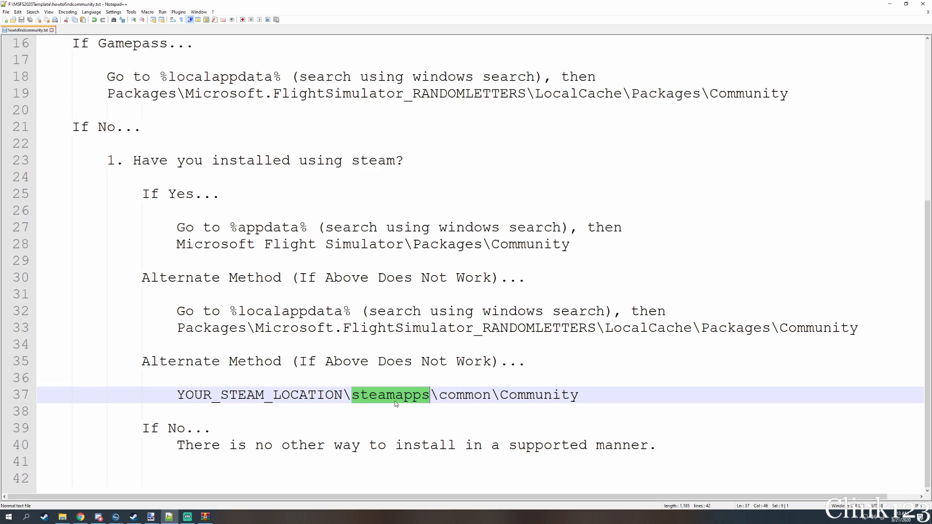
pyautogui.moveTo(343, 396); pyautogui.dragTo(181, 398)
pyautogui.doubleClick(418, 396)
pyautogui.doubleClick(478, 396)
pyautogui.doubleClick(546, 394)
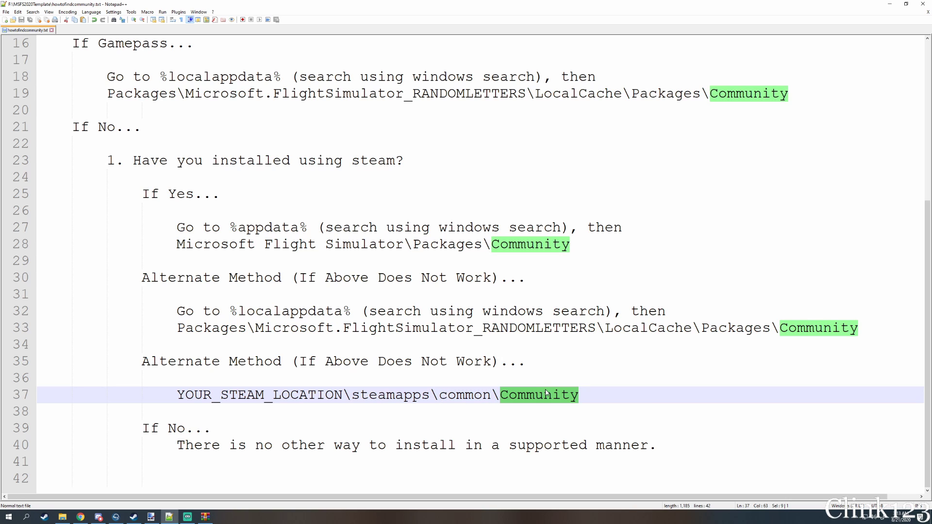
pyautogui.moveTo(586, 391); pyautogui.dragTo(176, 394)
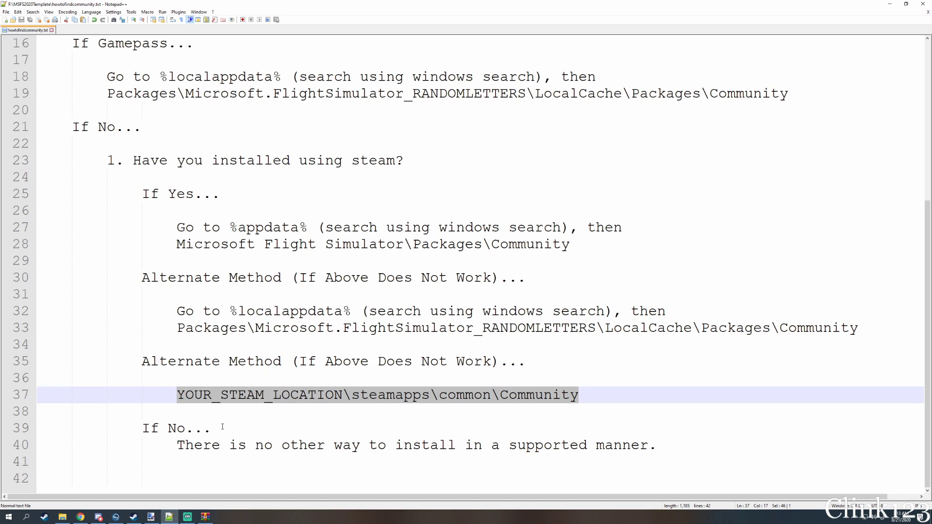
pyautogui.moveTo(222, 426); pyautogui.dragTo(718, 434)
pyautogui.scroll(5, 615, 353)
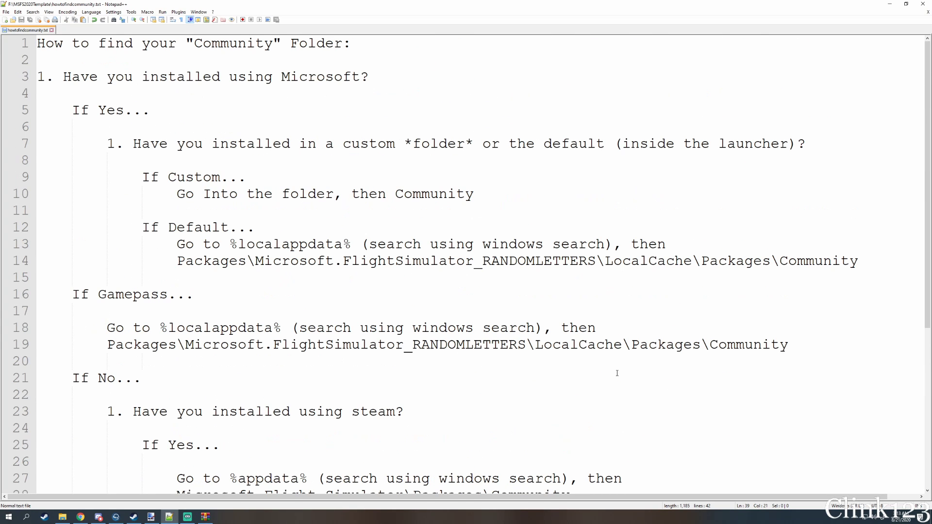
pyautogui.scroll(-5, 619, 372)
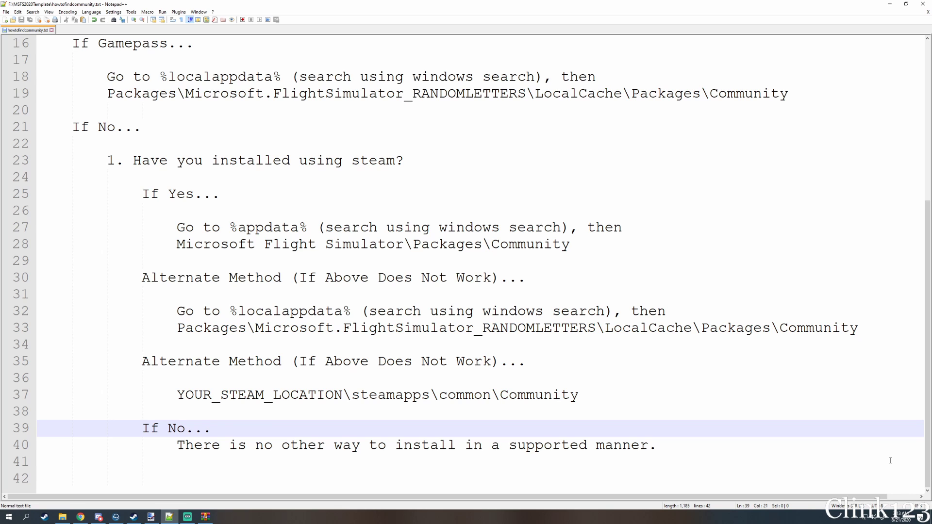
pyautogui.scroll(5, 890, 460)
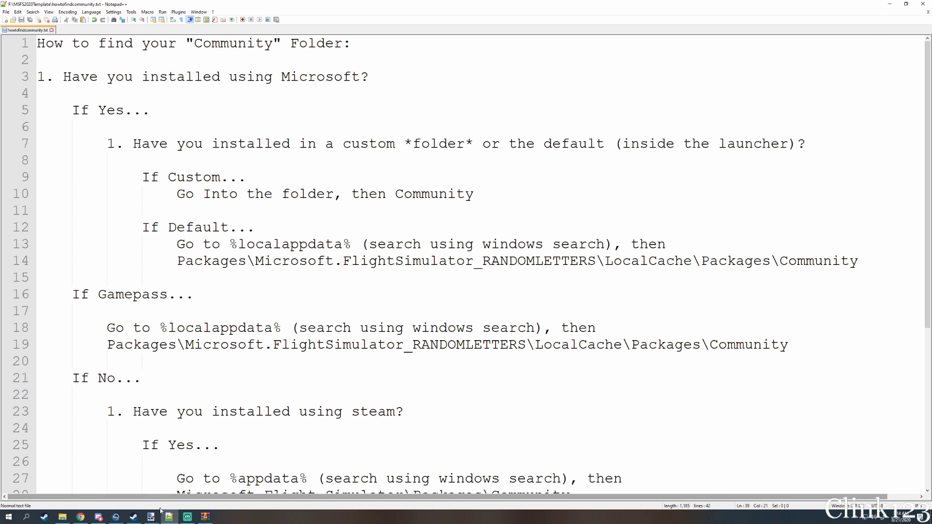
# Switch back to the File Explorer window with the Microsoft Flight Simulator Community folder
pyautogui.moveTo(59, 518)
pyautogui.click(69, 496)
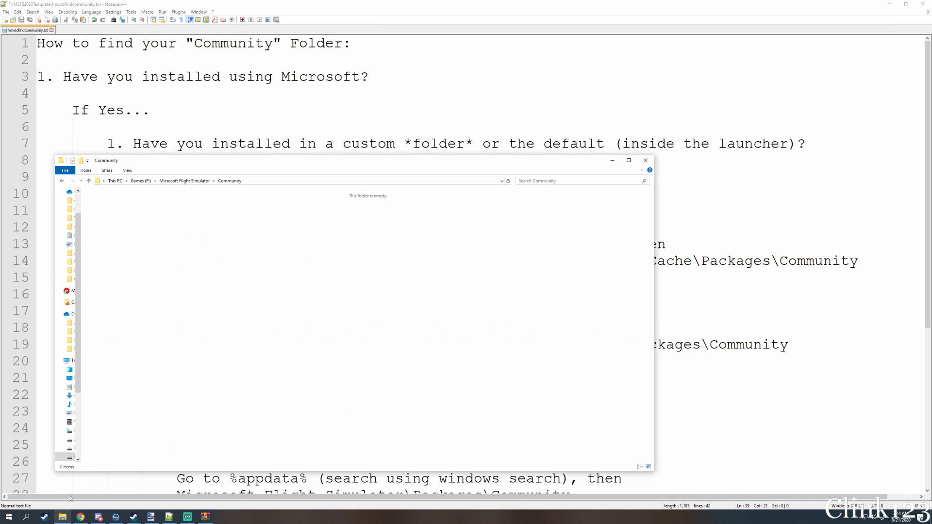
# Switch to WinRAR with liveriesmegapack.zip beside the Community folder window and open the archive's LIVERIESMEGAPACK folder
pyautogui.moveTo(291, 165); pyautogui.dragTo(282, 133)
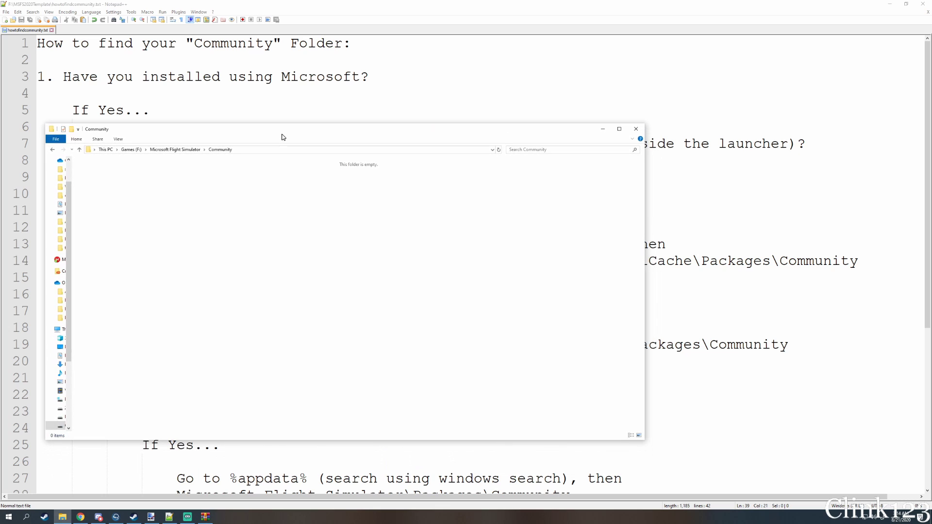
pyautogui.moveTo(206, 517)
pyautogui.click(209, 483)
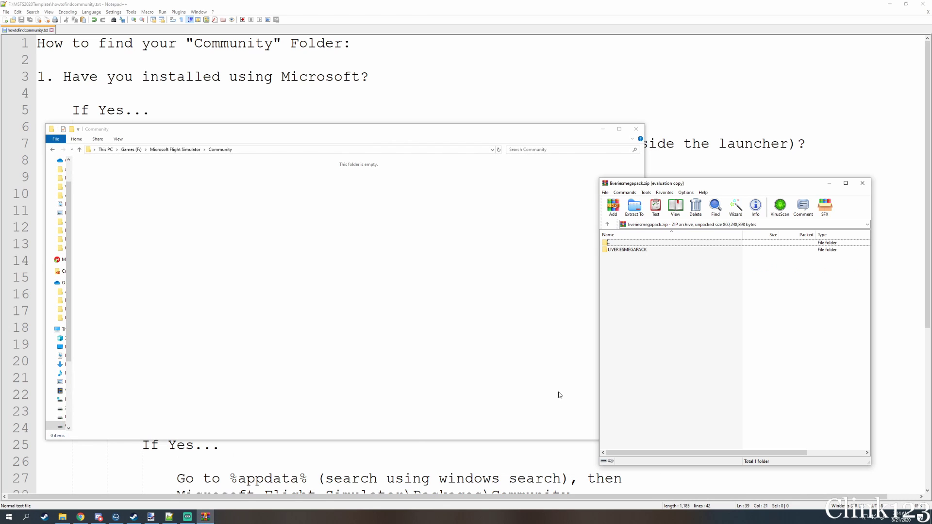
pyautogui.click(643, 250)
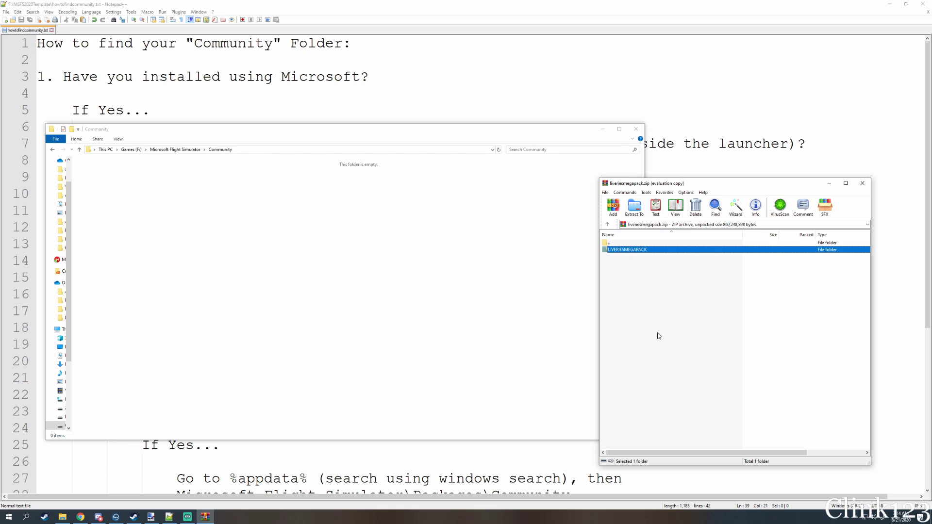
pyautogui.click(635, 250)
pyautogui.doubleClick(660, 253)
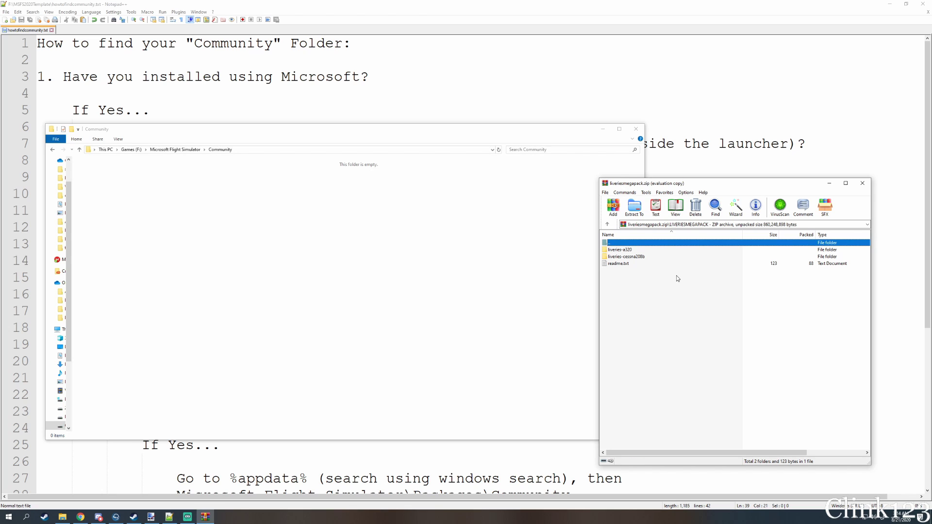
# Examine the liveries-a320 and liveries-cessna208b folders inside the archive, highlighting each one
pyautogui.click(635, 250)
pyautogui.click(637, 258)
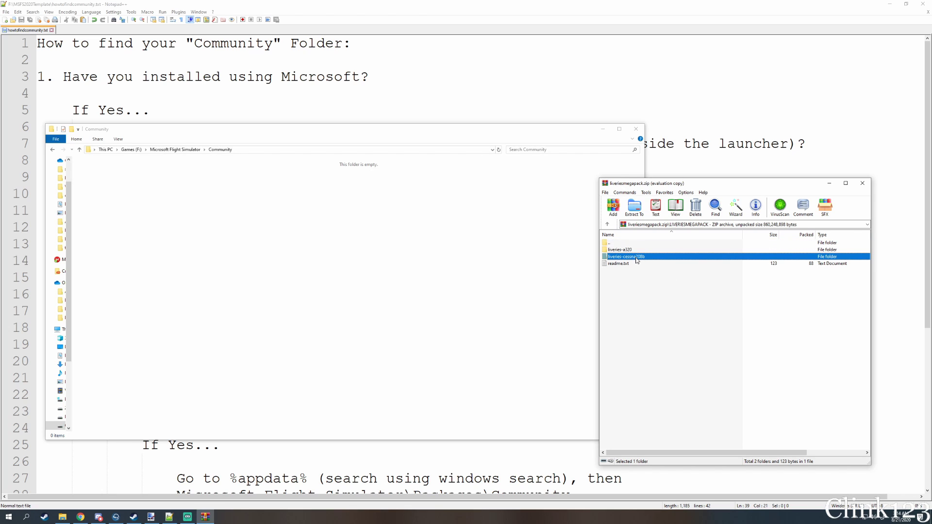
pyautogui.click(643, 289)
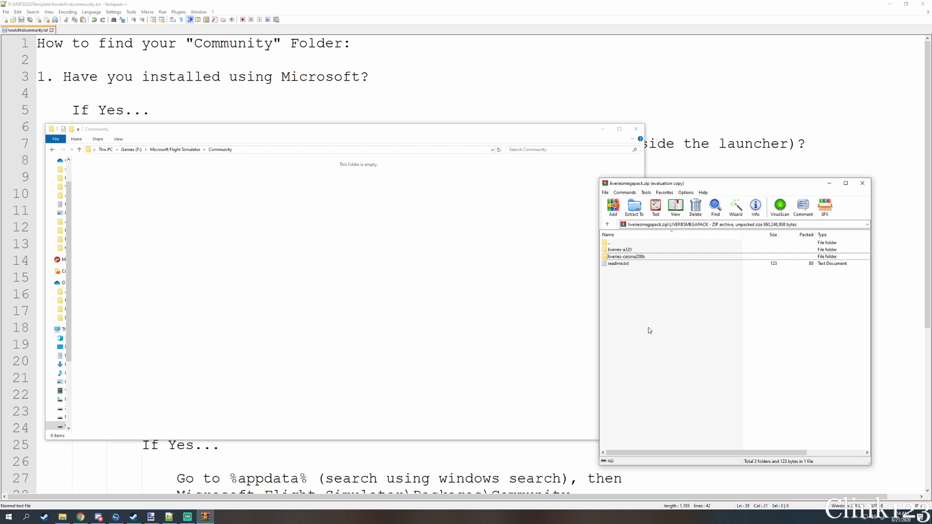
pyautogui.click(625, 252)
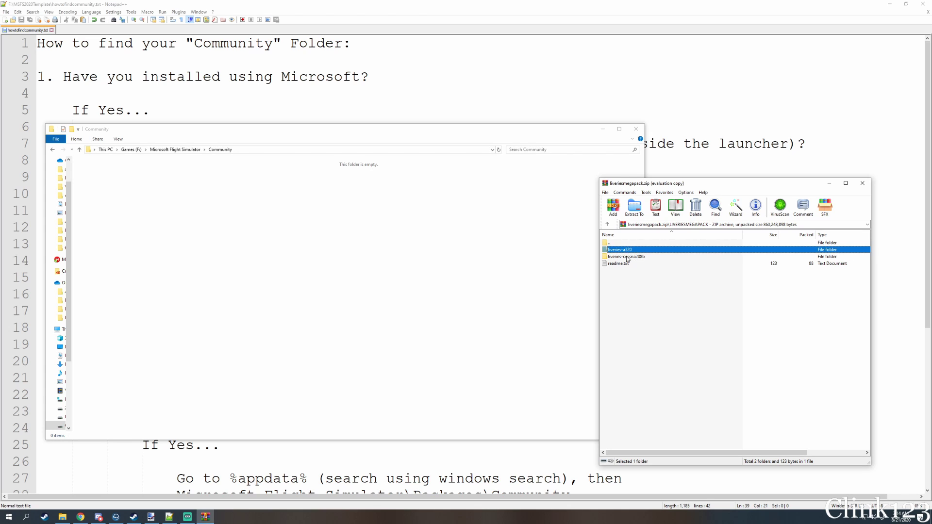
pyautogui.click(626, 257)
pyautogui.click(624, 298)
pyautogui.click(629, 251)
pyautogui.click(638, 257)
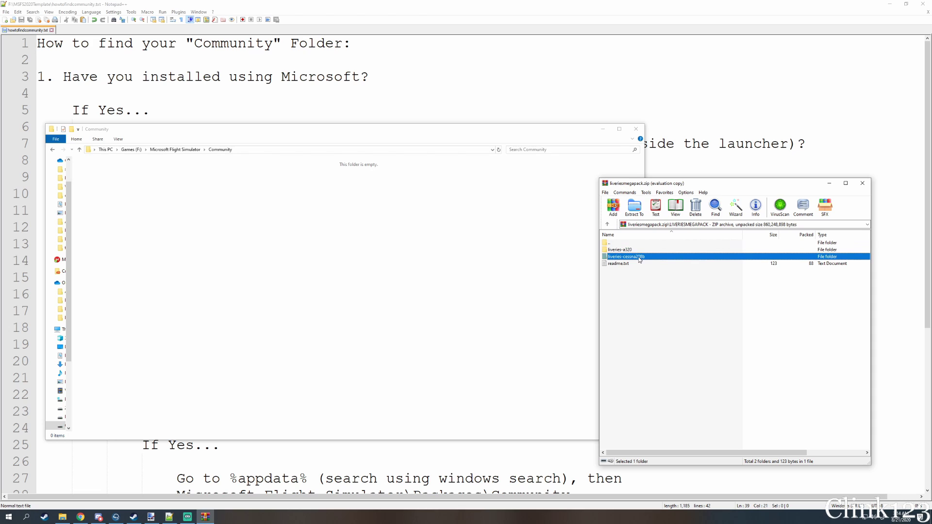
pyautogui.click(621, 271)
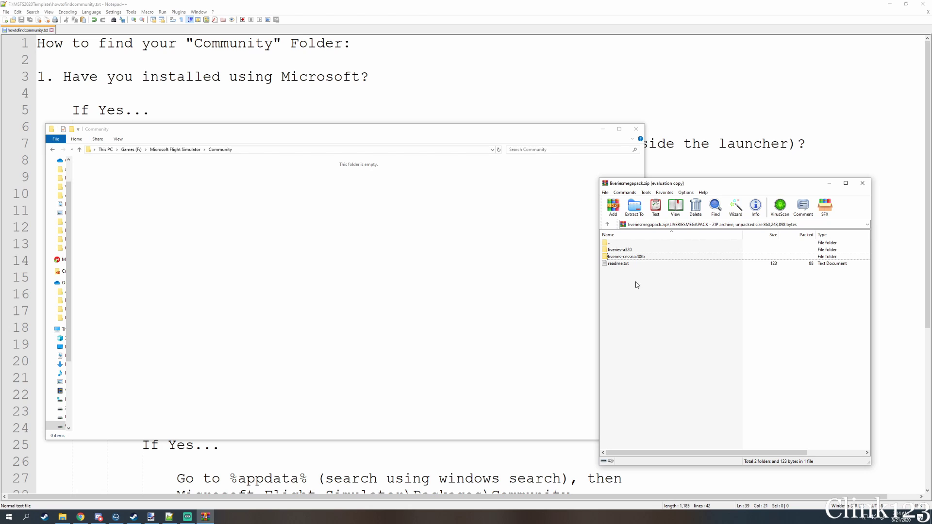
pyautogui.click(644, 257)
pyautogui.click(663, 318)
pyautogui.click(636, 252)
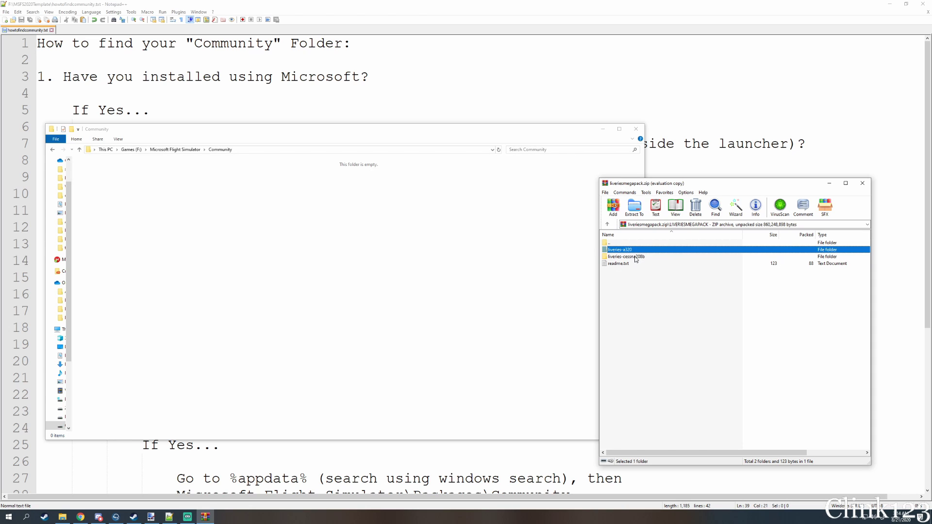
pyautogui.keyDown('ctrl'); pyautogui.click(636, 257); pyautogui.keyUp('ctrl')
pyautogui.click(689, 311)
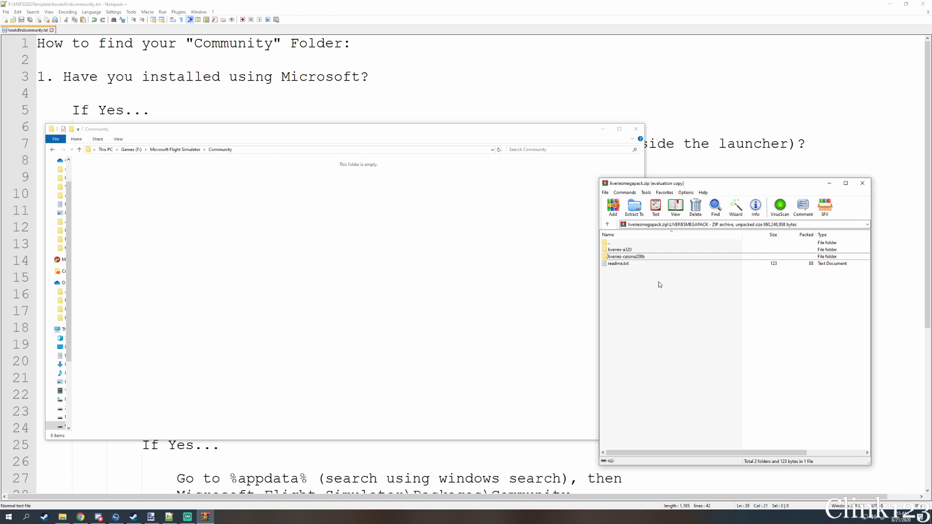
# Extract both liveries-a320 and liveries-cessna208b from the archive into the Community folder
pyautogui.click(634, 257)
pyautogui.keyDown('ctrl'); pyautogui.click(626, 250); pyautogui.keyUp('ctrl')
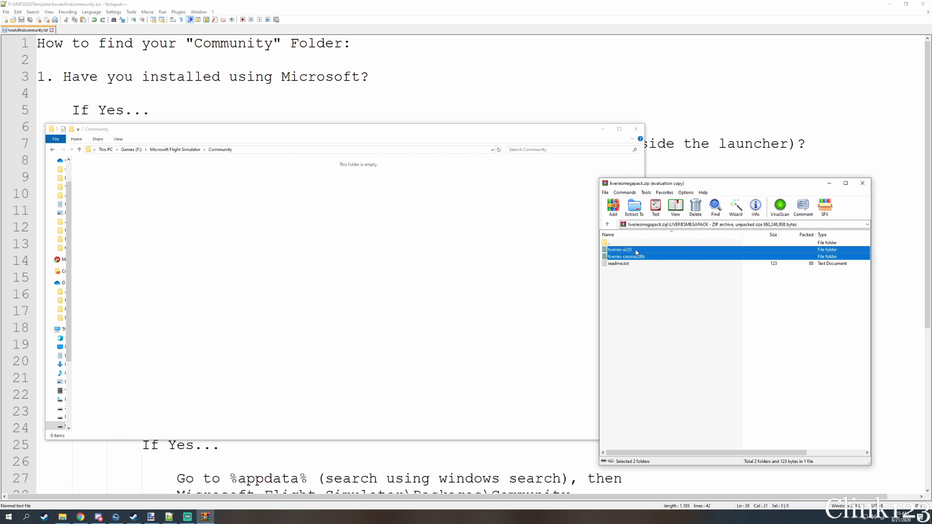
pyautogui.moveTo(631, 250); pyautogui.dragTo(396, 243)
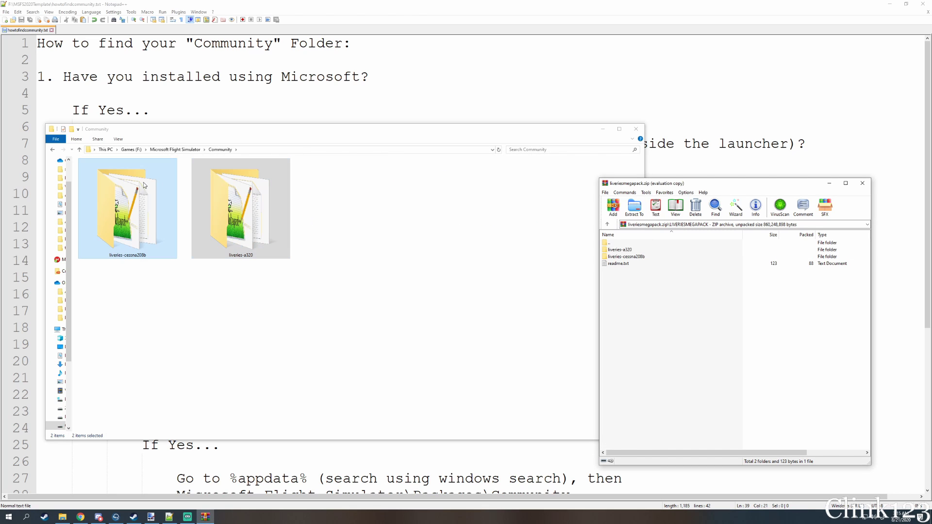
pyautogui.click(177, 308)
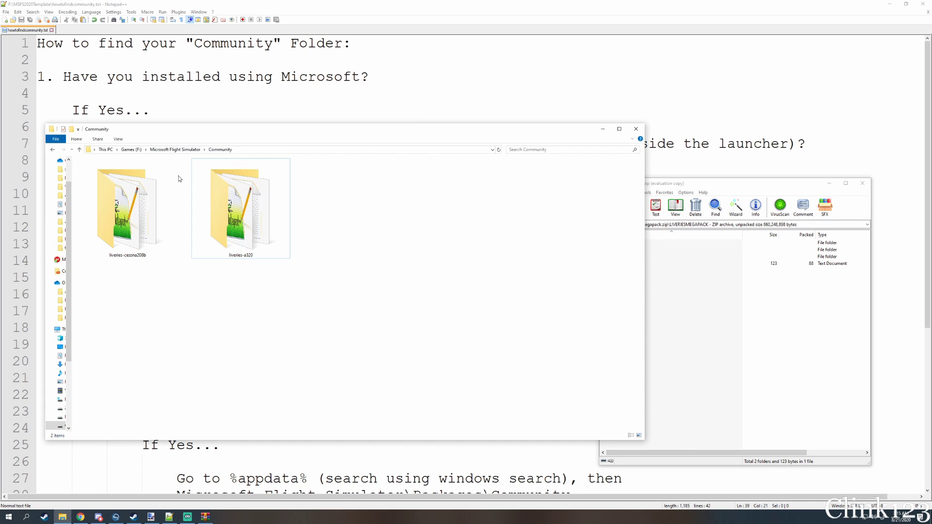
# Review the archive structure again from its root into LIVERIESMEGAPACK, highlighting the individual liveries-a320 and liveries-cessna208b folders
pyautogui.click(727, 297)
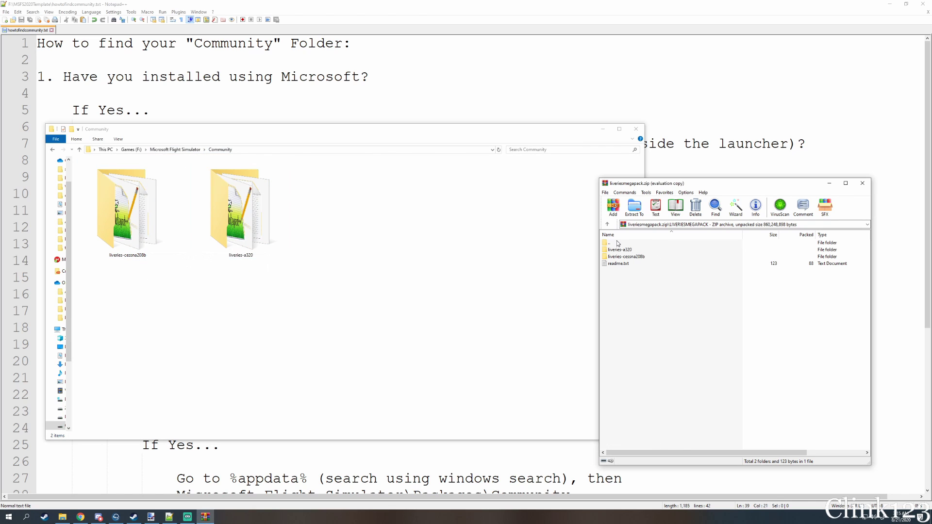
pyautogui.doubleClick(619, 242)
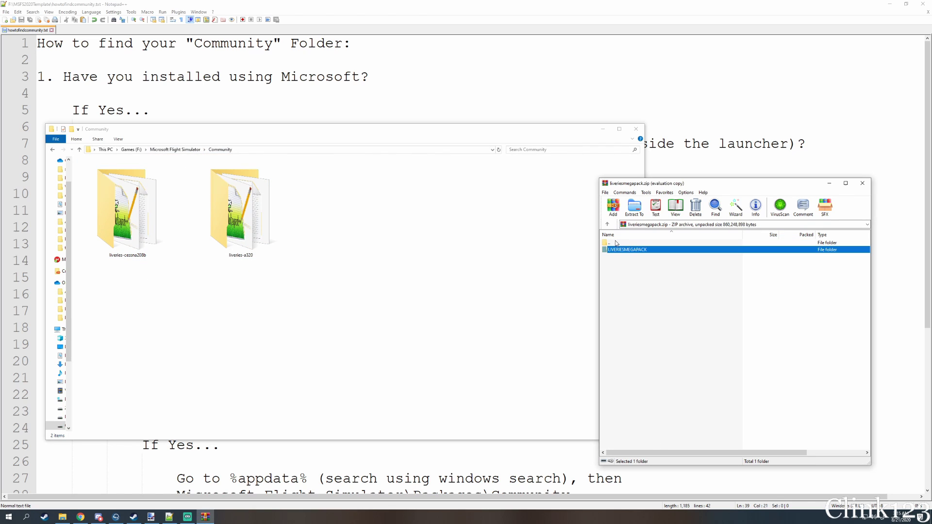
pyautogui.doubleClick(653, 250)
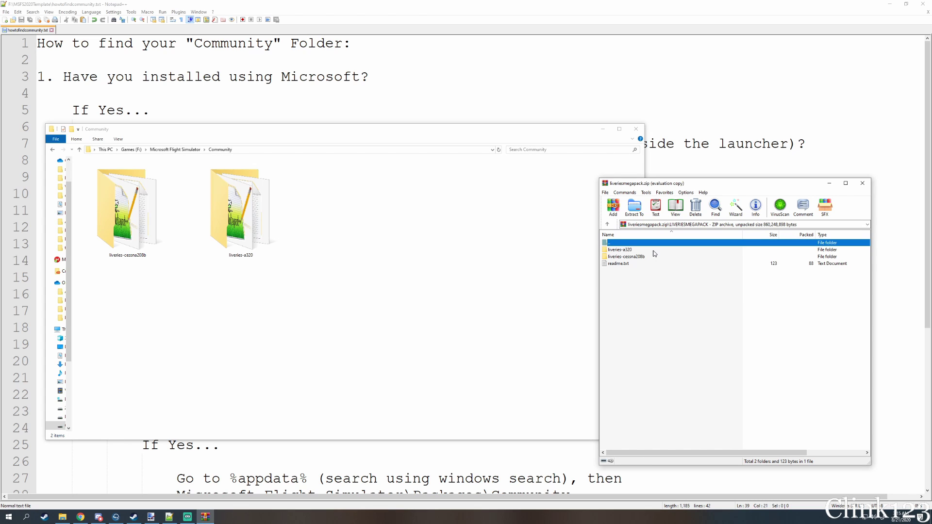
pyautogui.click(651, 250)
pyautogui.click(646, 256)
pyautogui.click(647, 251)
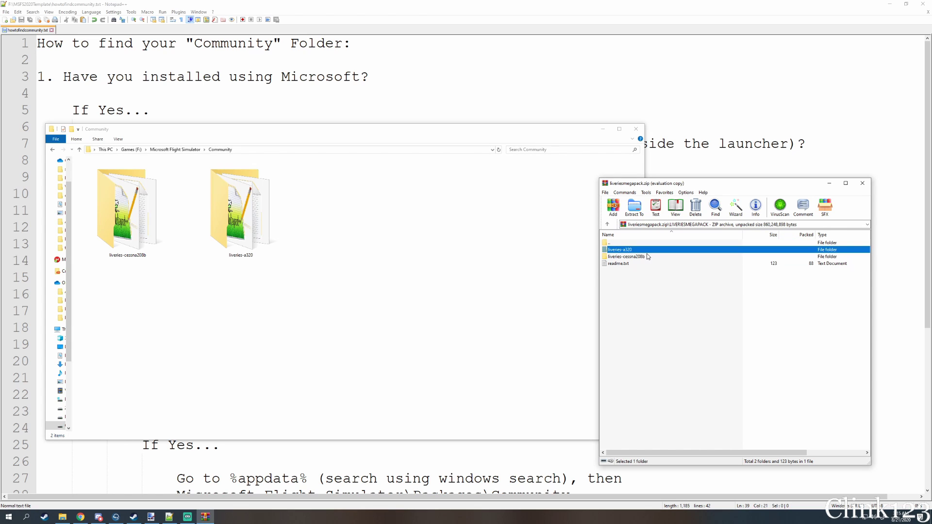
pyautogui.click(647, 257)
pyautogui.click(636, 251)
pyautogui.moveTo(637, 253); pyautogui.dragTo(282, 274)
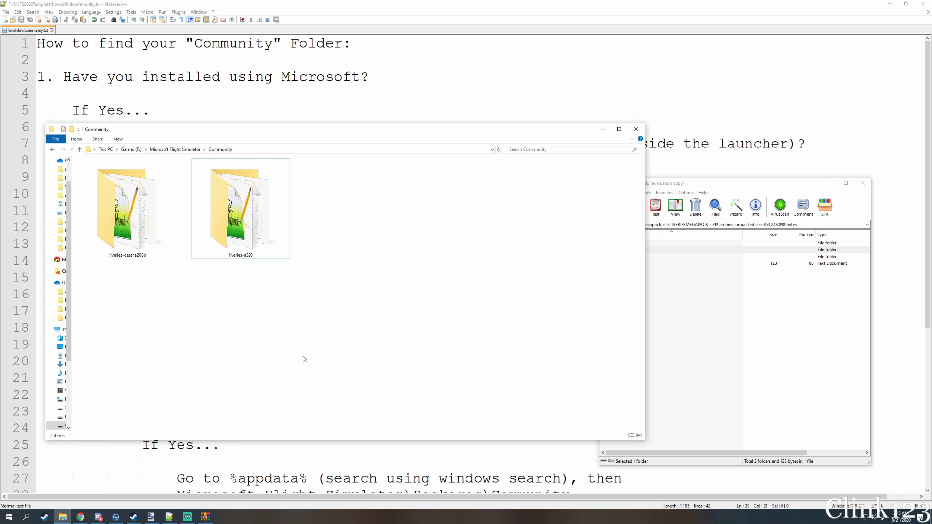
# Inspect the contents of the extracted liveries-cessna208b folder and return to the Community folder
pyautogui.click(178, 186)
pyautogui.doubleClick(139, 252)
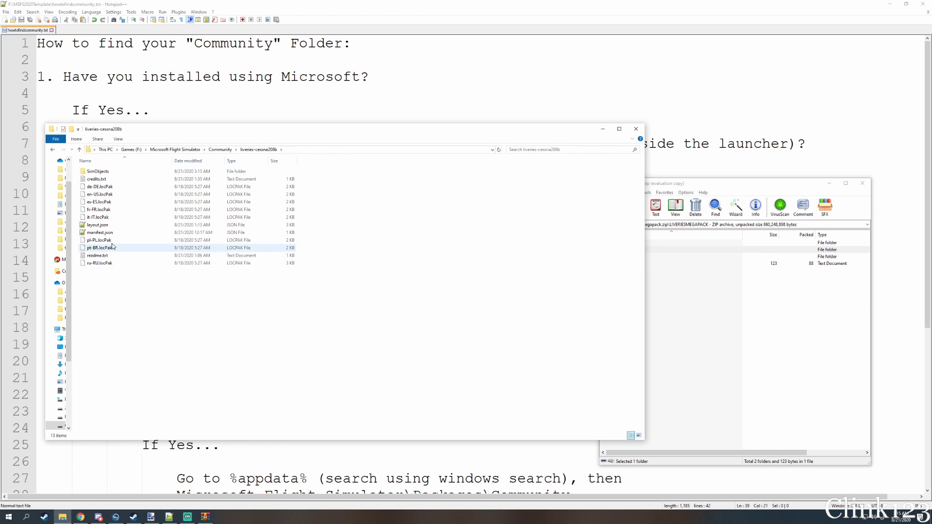
pyautogui.click(223, 150)
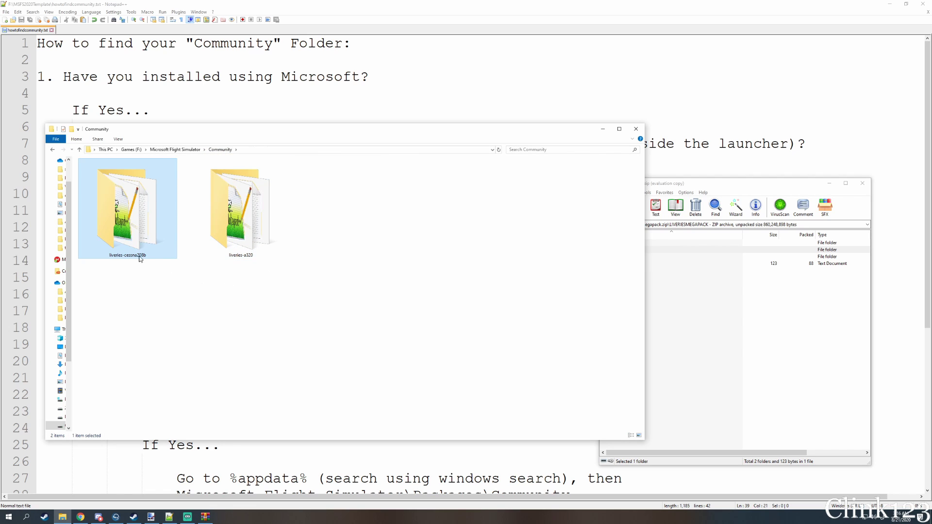
pyautogui.click(368, 284)
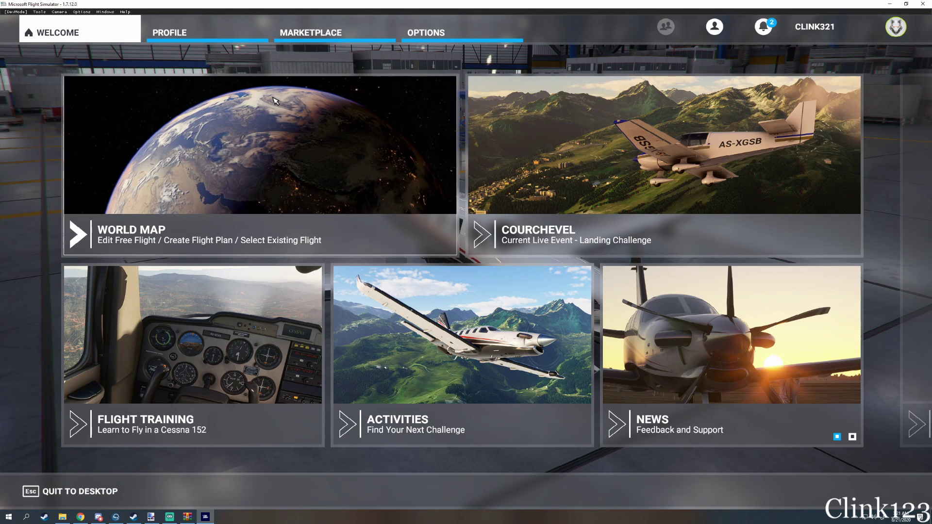
# In Microsoft Flight Simulator, change the hangar aircraft to the Airbus A320neo airliner and open its liveries
pyautogui.click(195, 32)
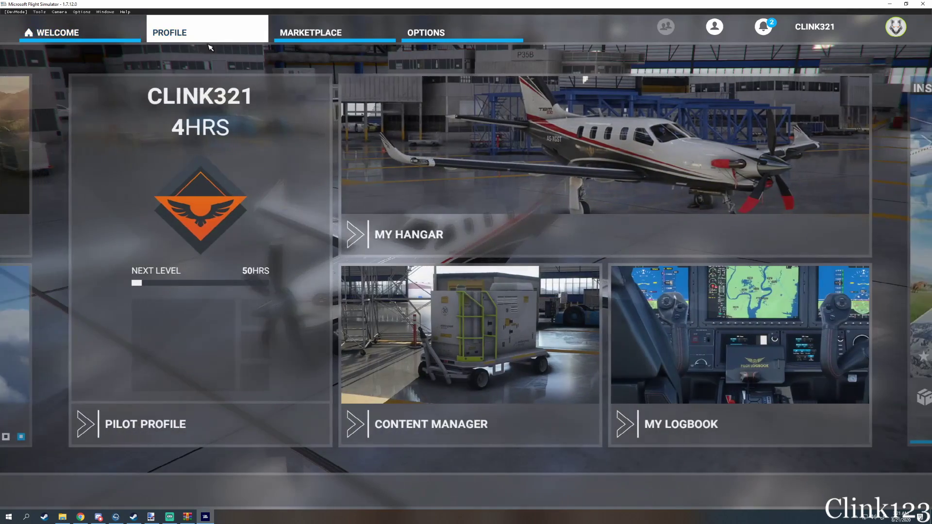
pyautogui.click(491, 177)
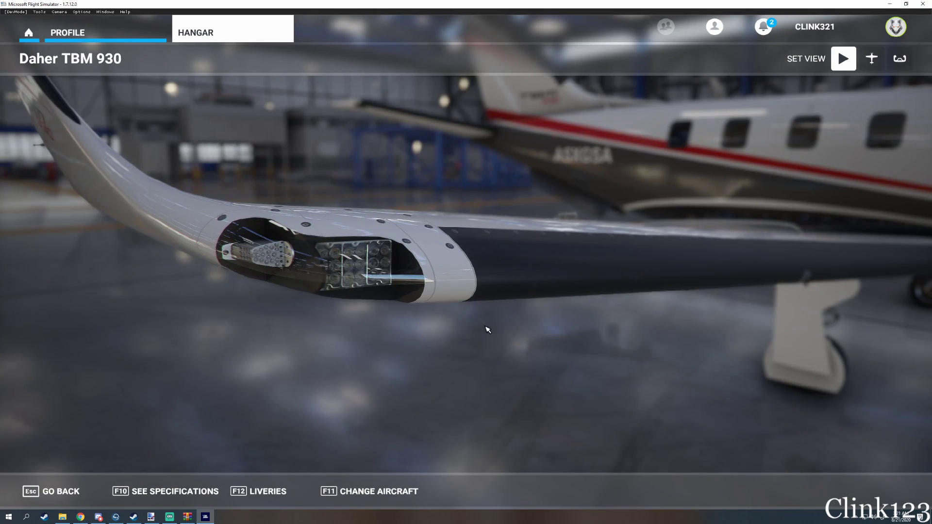
pyautogui.click(387, 494)
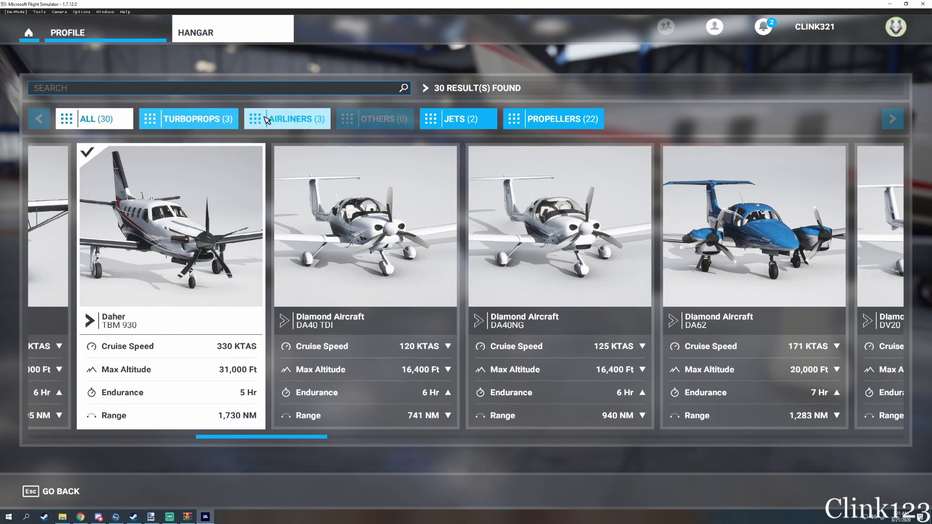
pyautogui.click(267, 120)
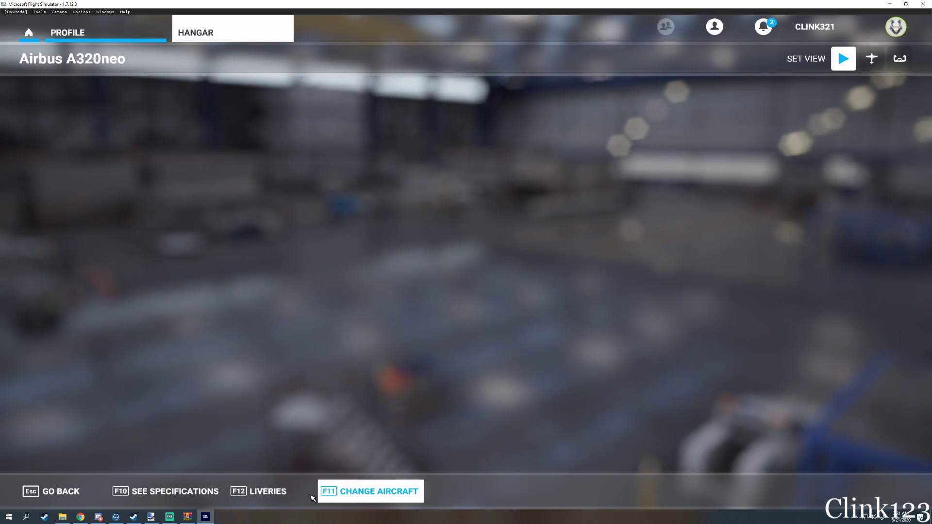
pyautogui.press('F12')
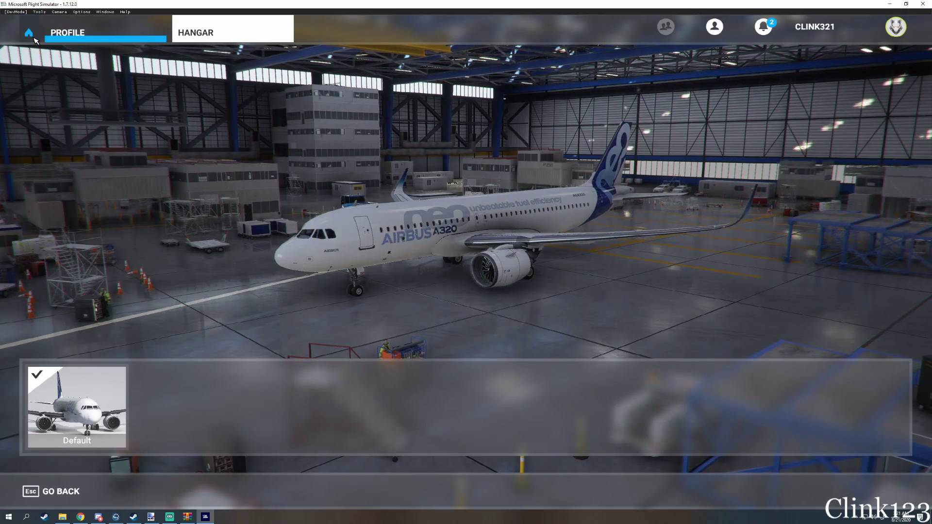
# Reload the hangar by way of the welcome page and look through the full list of A320neo liveries
pyautogui.click(30, 34)
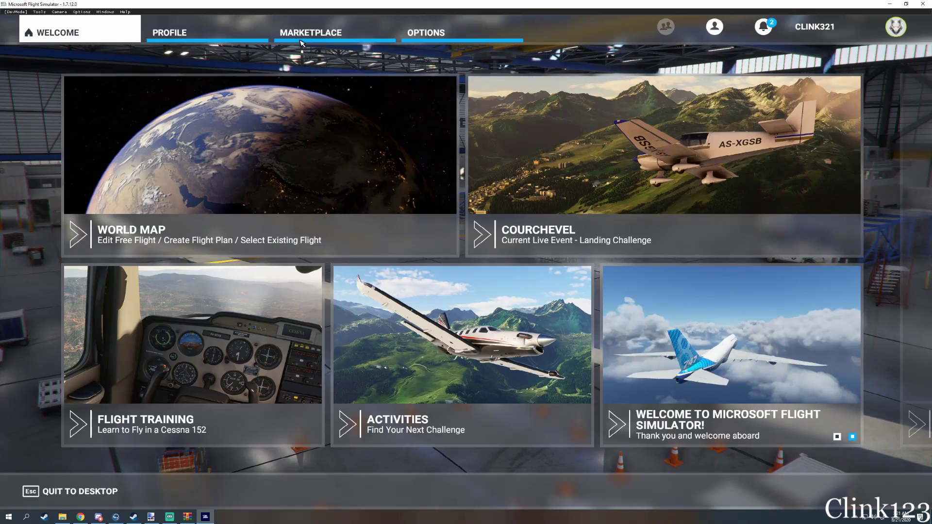
pyautogui.click(209, 42)
pyautogui.click(510, 213)
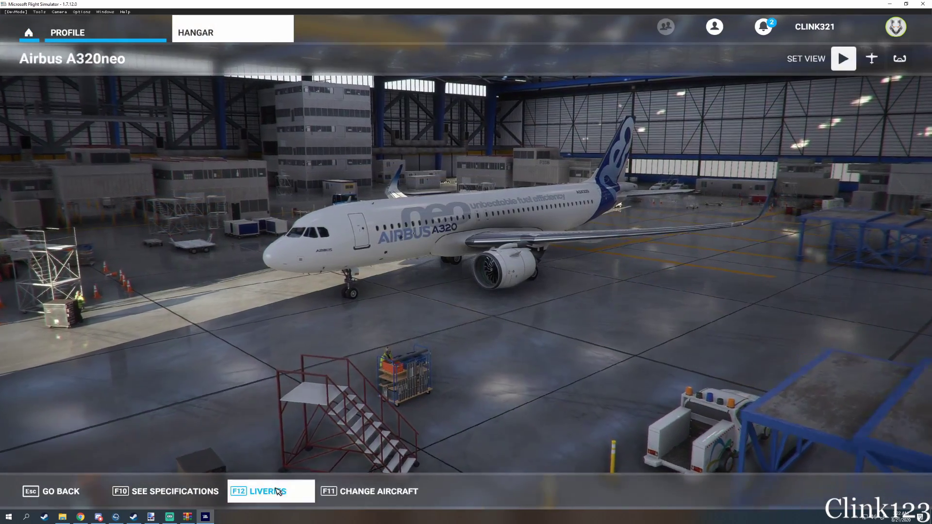
pyautogui.click(272, 491)
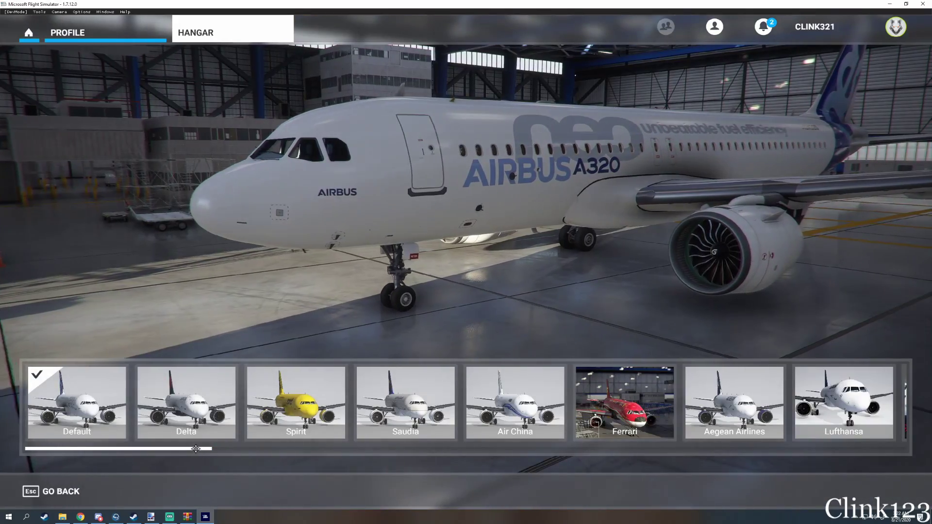
pyautogui.scroll(-1, 215, 447)
pyautogui.moveTo(216, 448); pyautogui.dragTo(691, 464)
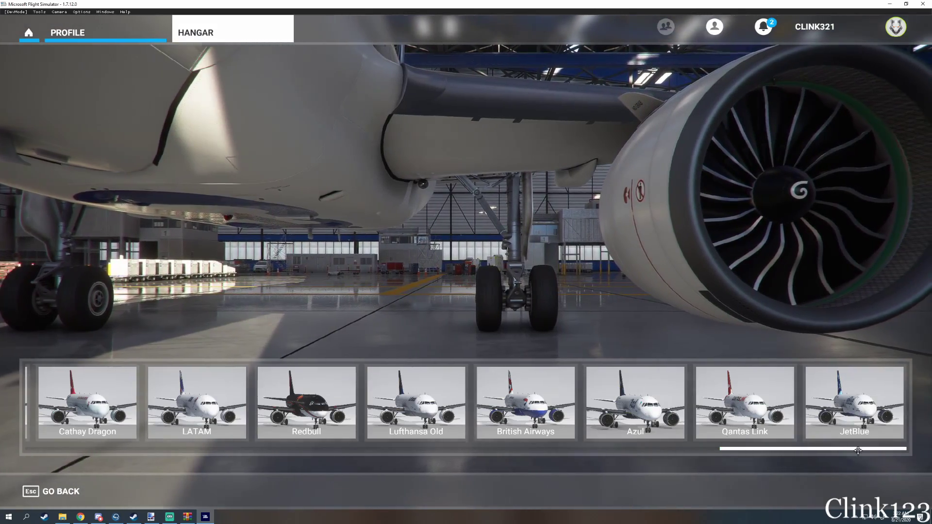
pyautogui.moveTo(858, 450); pyautogui.dragTo(144, 477)
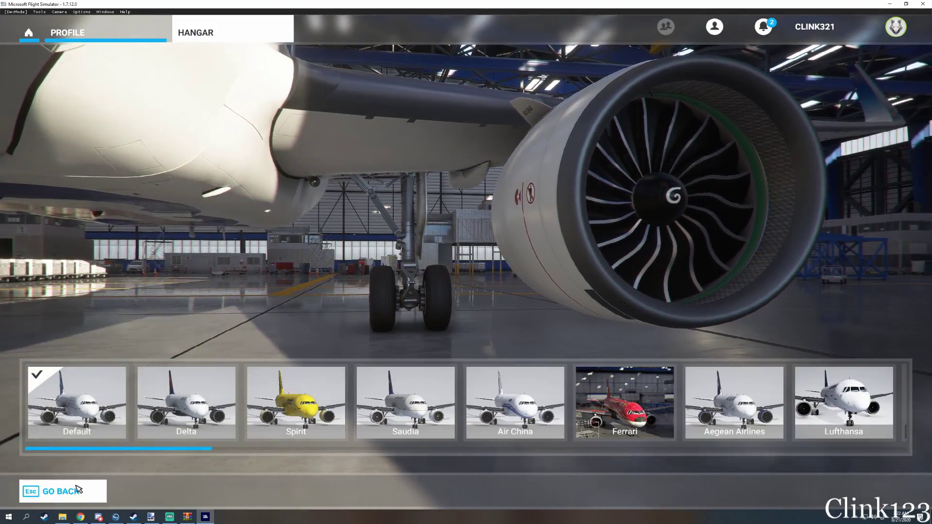
# Change the hangar aircraft to the Cessna 208B turboprop and apply the DHL livery
pyautogui.press('Escape')
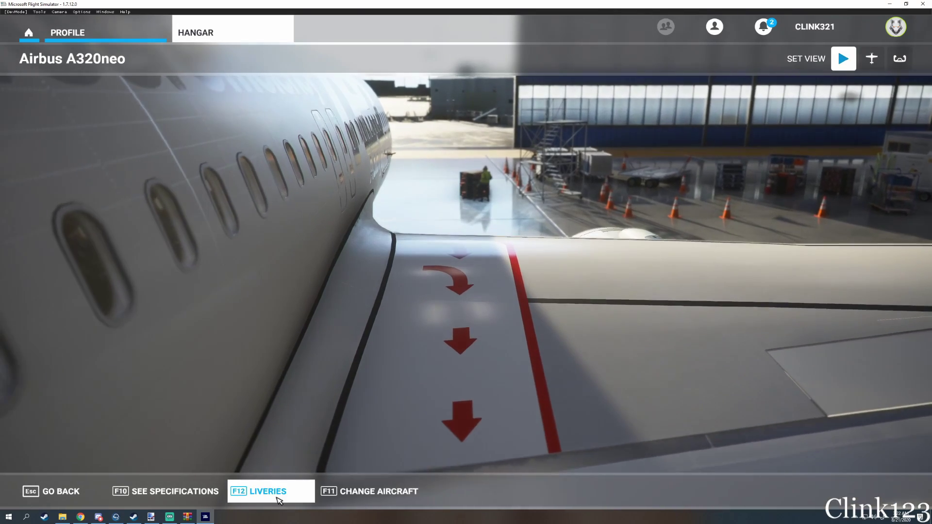
pyautogui.click(374, 491)
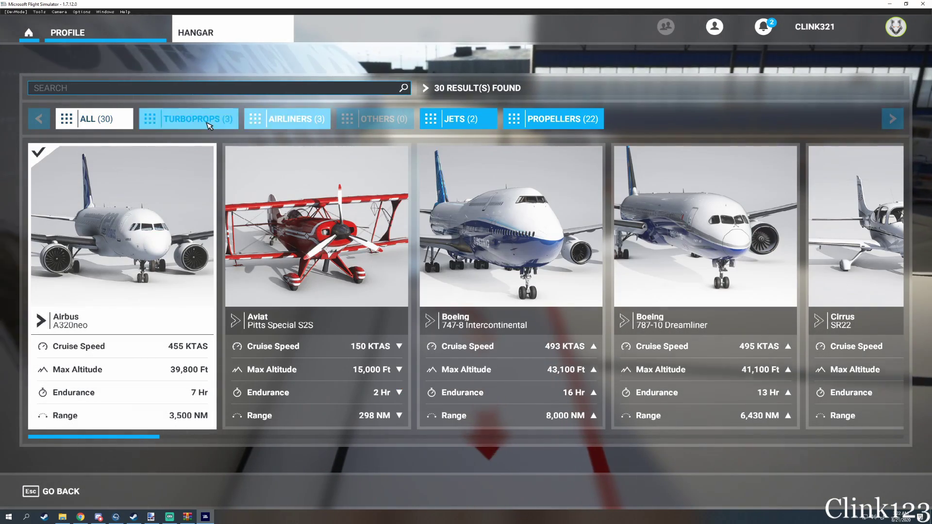
pyautogui.click(207, 120)
pyautogui.click(458, 261)
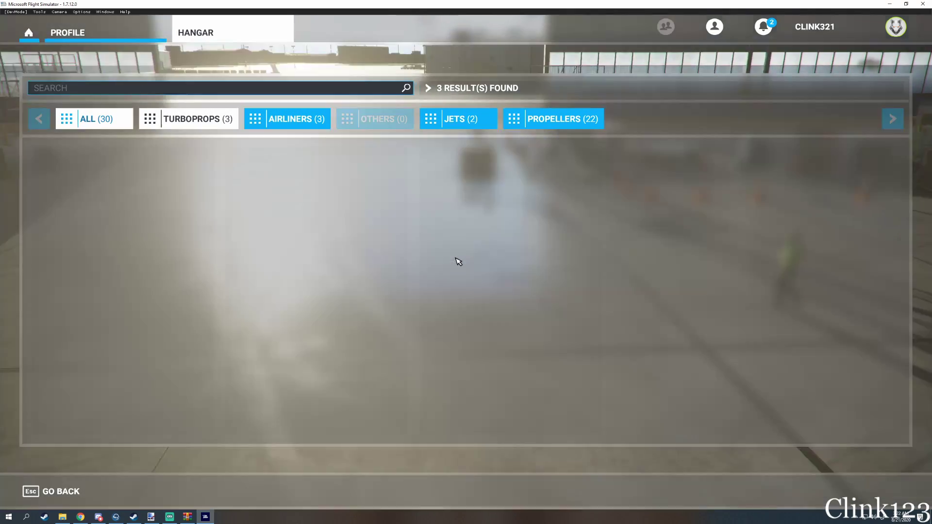
pyautogui.click(72, 500)
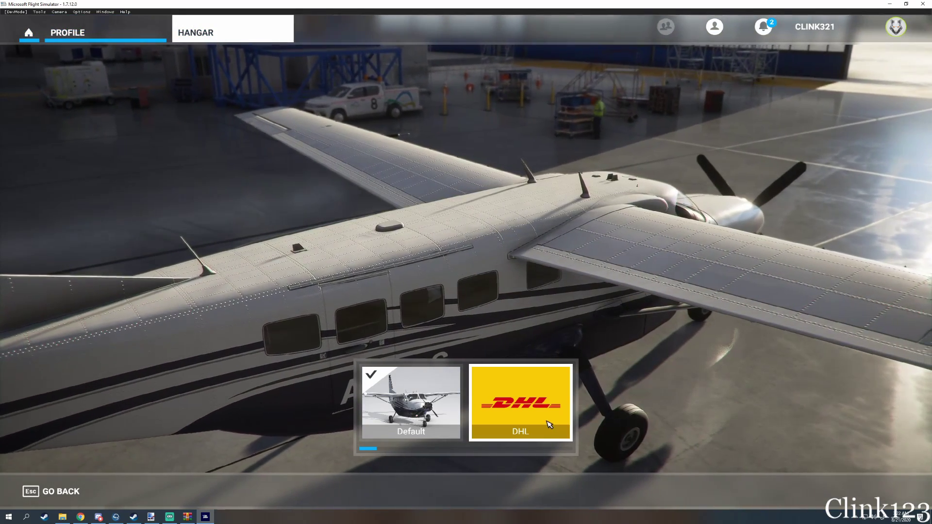
pyautogui.click(549, 426)
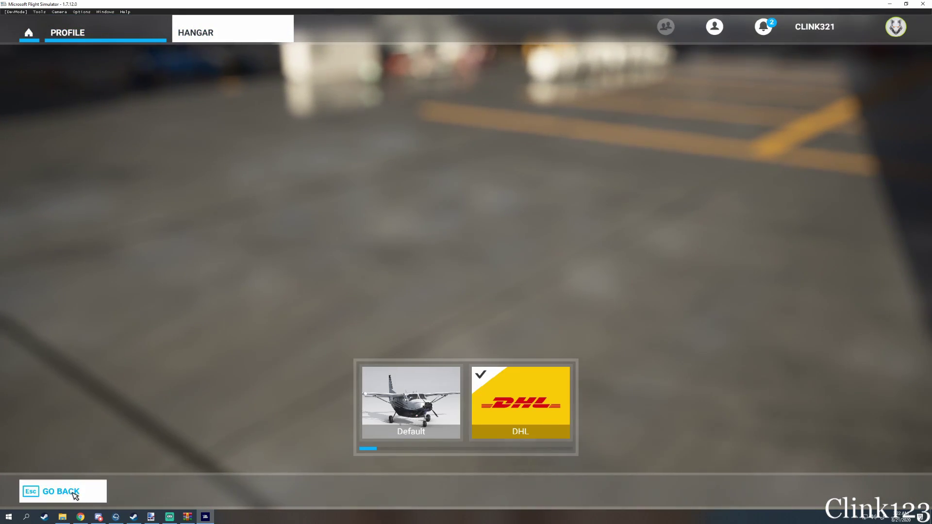